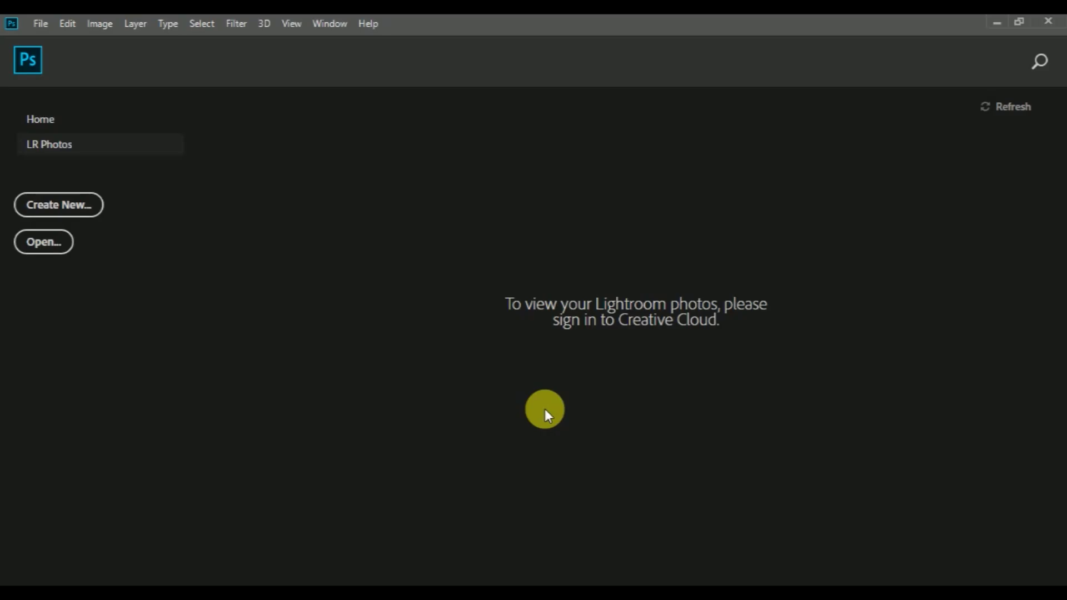
Step: Open Book.jpg, Lamp.jpg and woman-sitting-reading-book.png together, with the woman photo shown
left_click(45, 243)
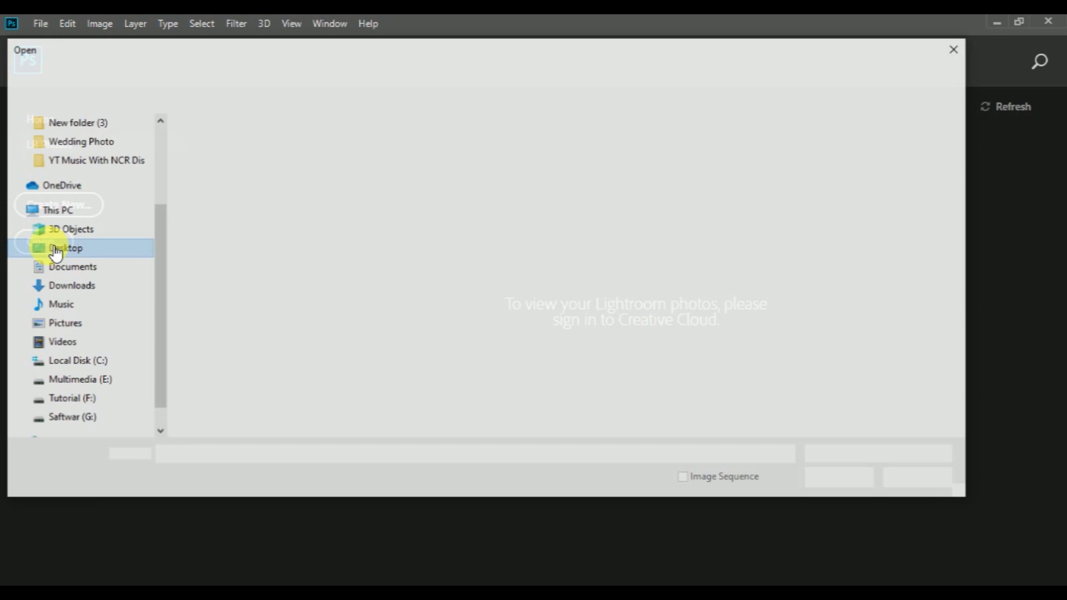
left_click_drag(499, 255, 245, 186)
left_click(855, 484)
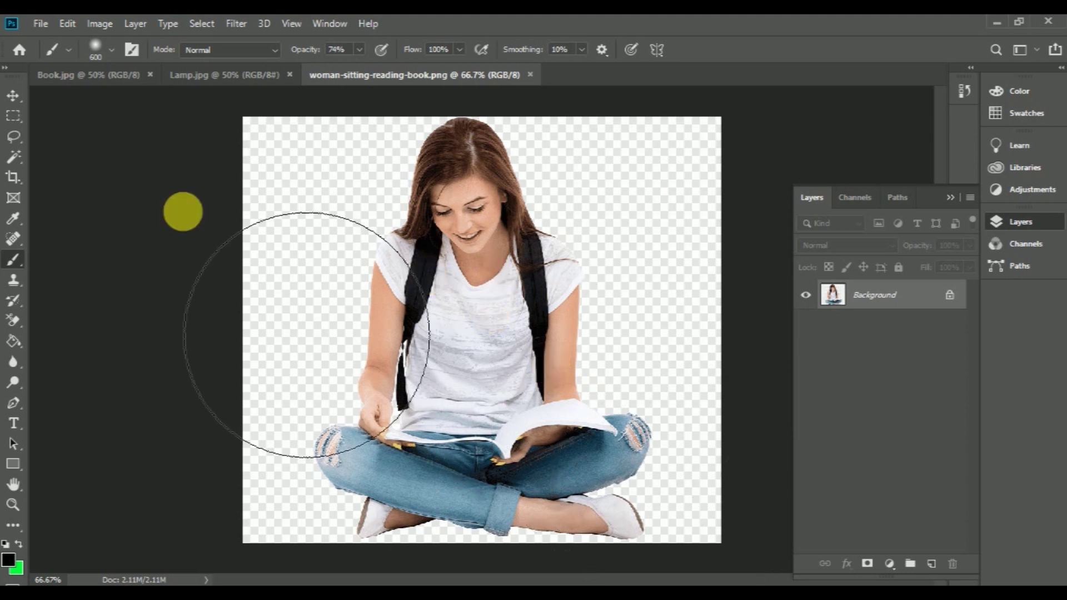
left_click(14, 95)
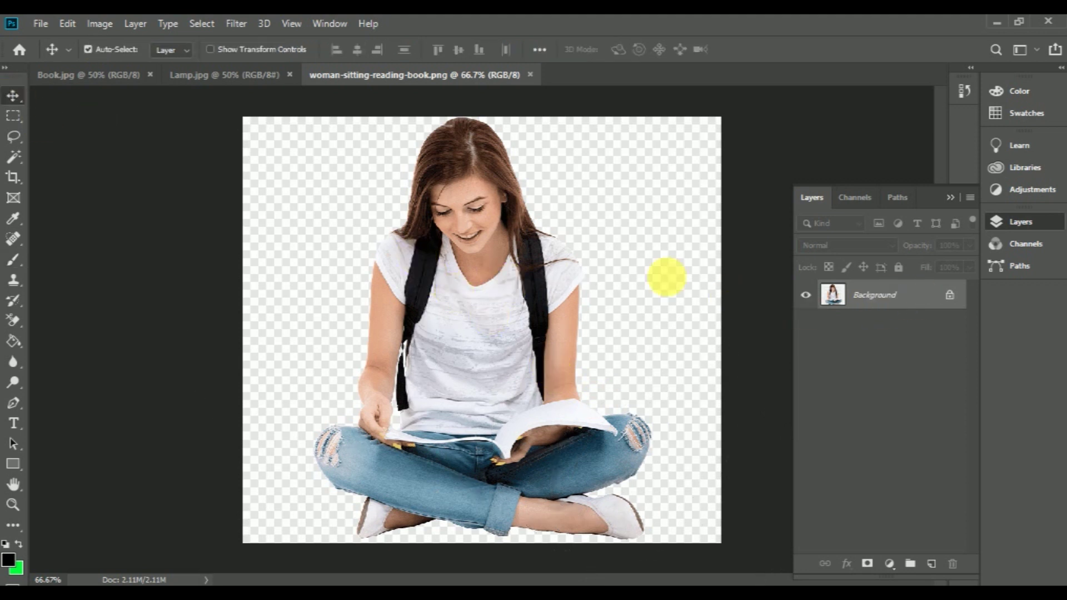
Step: Select the woman with Select > Subject, copy her to Layer 1, and hide the Background
left_click(204, 23)
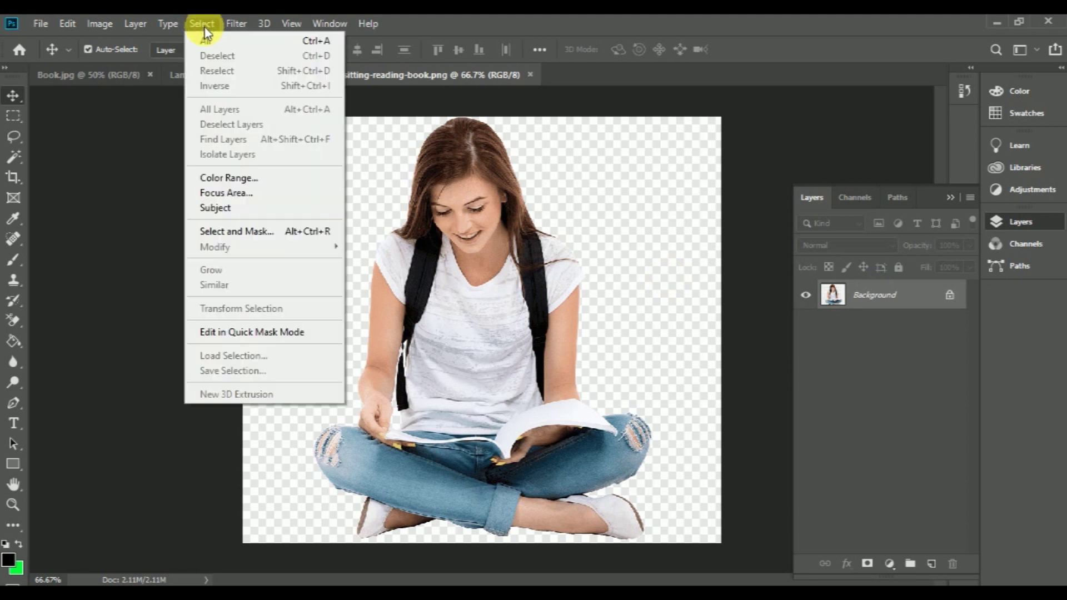
left_click(235, 208)
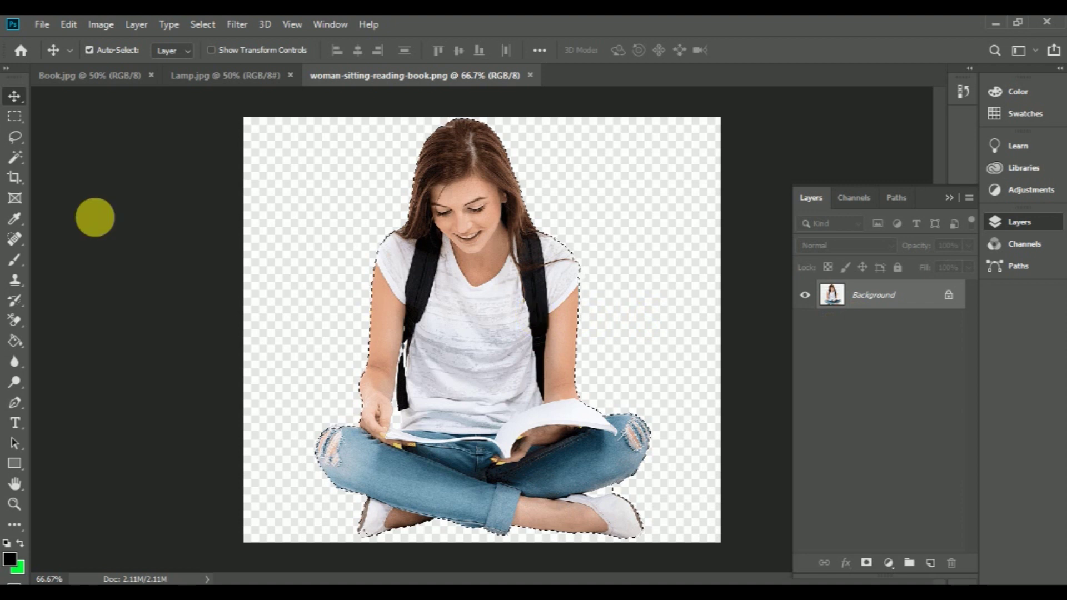
left_click(24, 156)
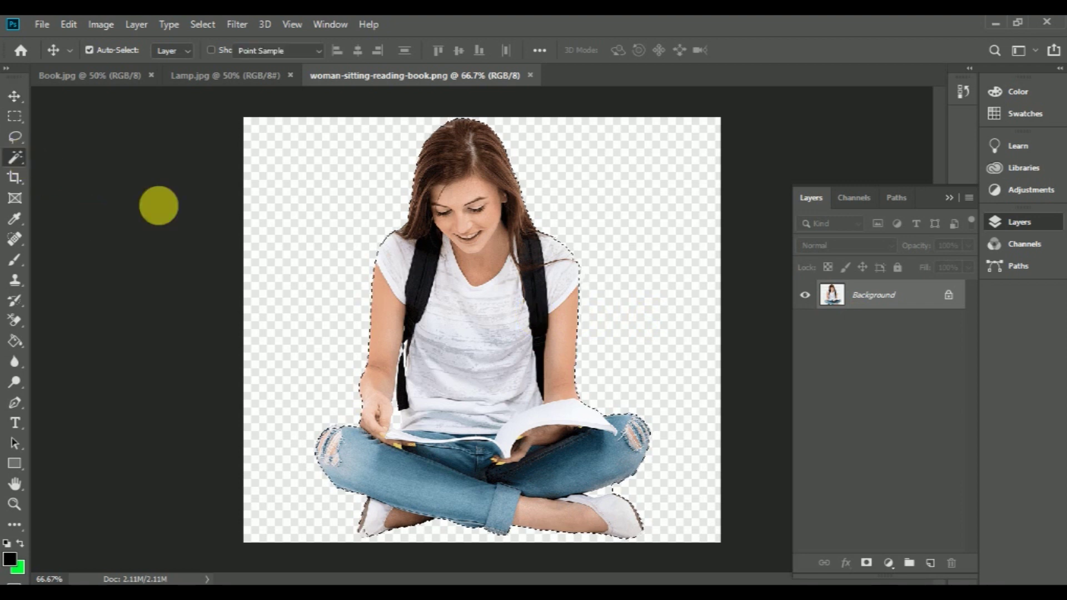
right_click(465, 270)
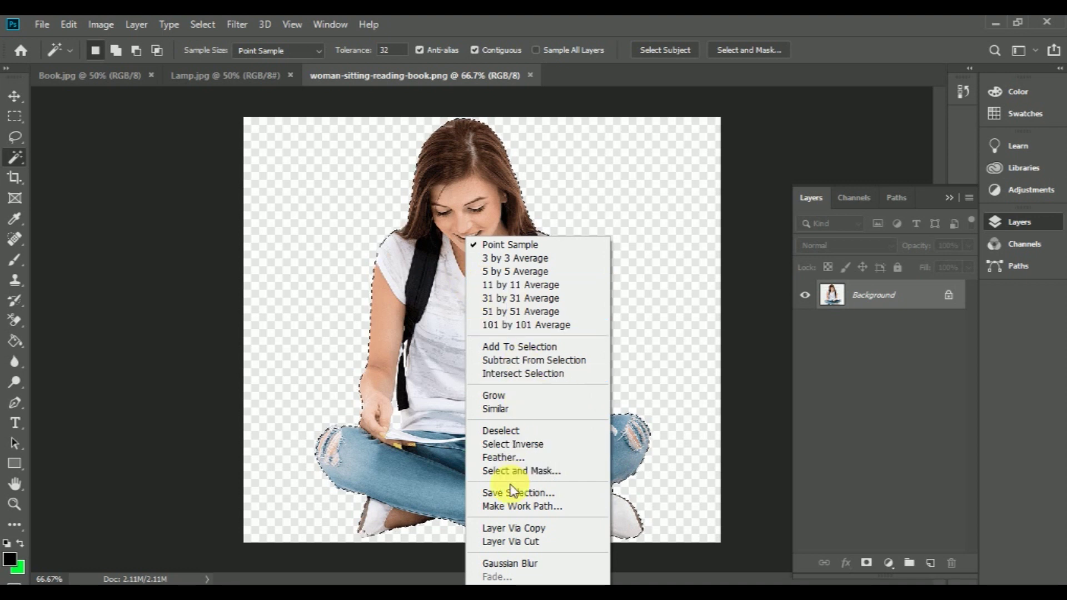
left_click(537, 529)
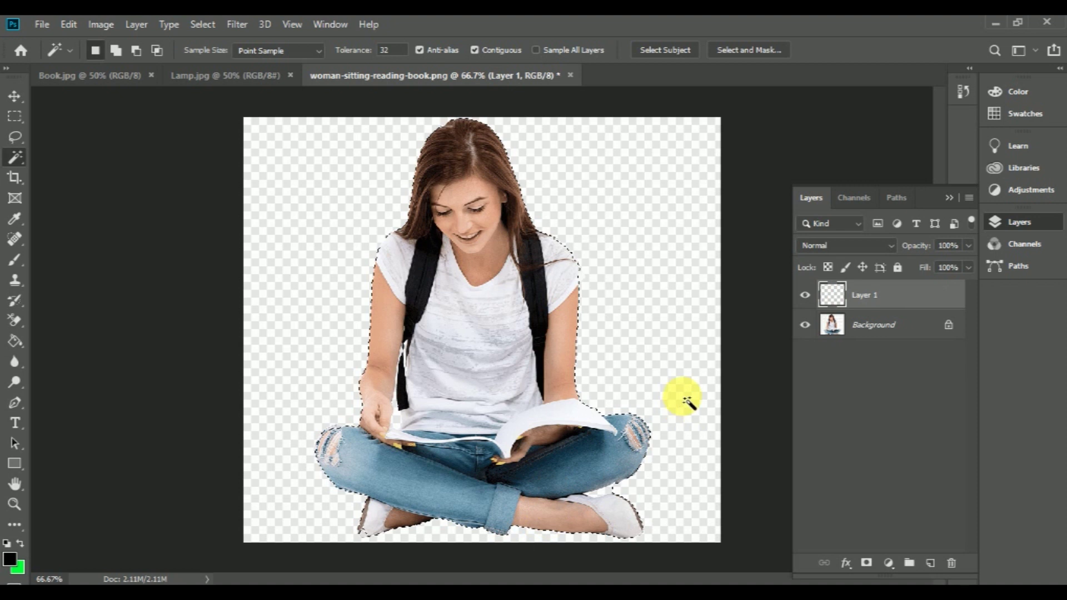
left_click(810, 325)
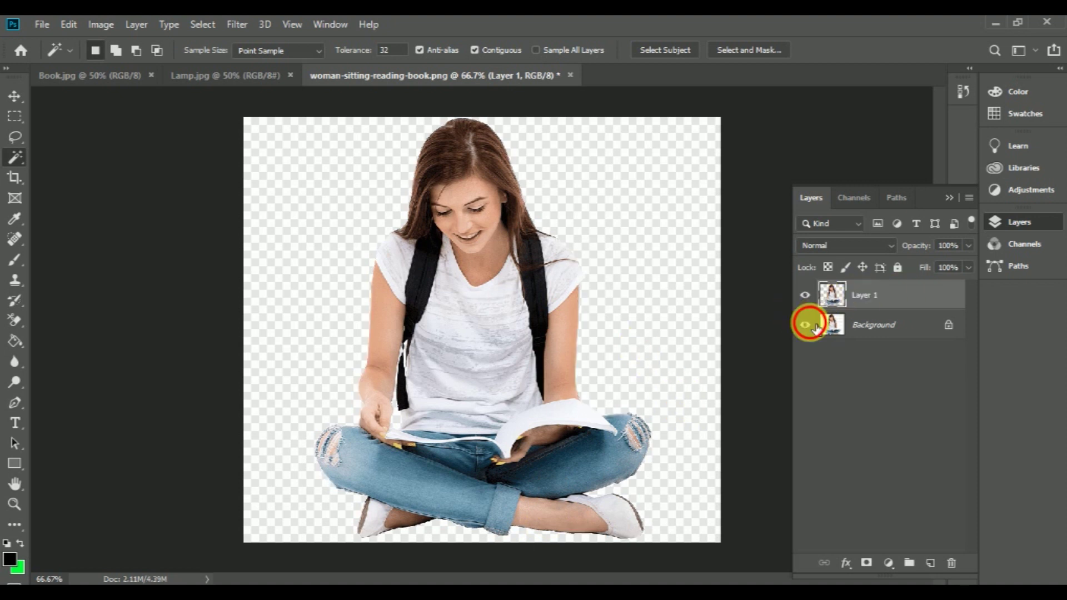
Step: Duplicate the woman's Layer 1 into Book.jpg and view the Book.jpg document
right_click(900, 292)
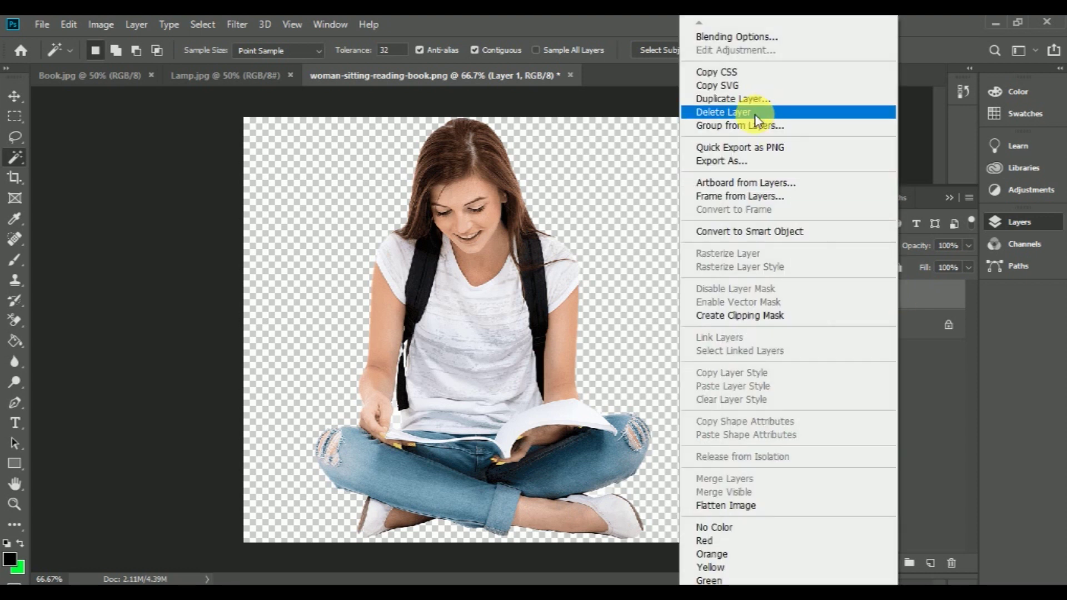
left_click(789, 98)
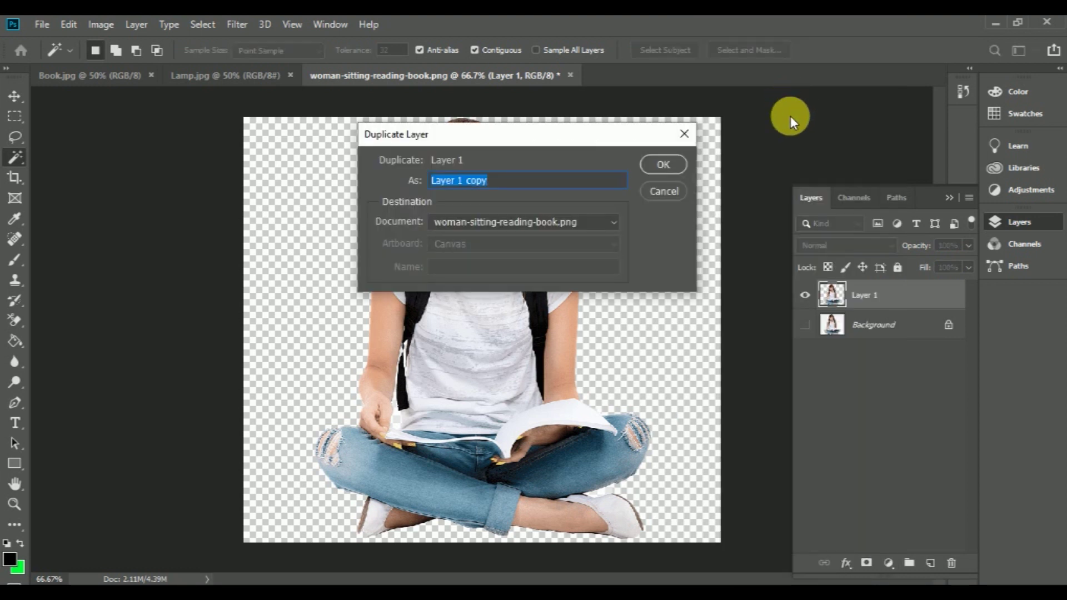
left_click(593, 226)
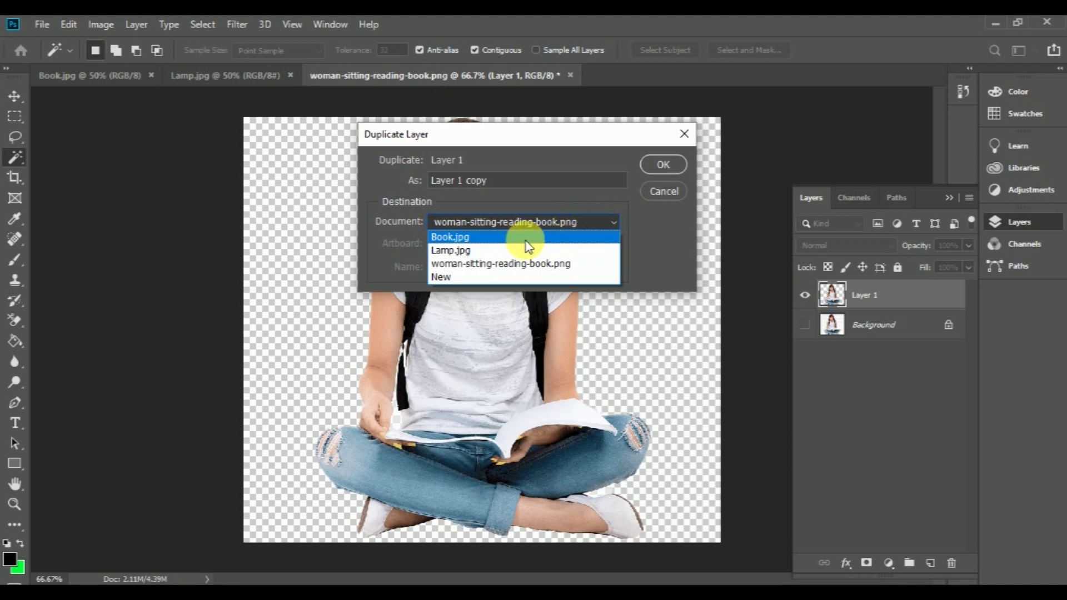
left_click(540, 237)
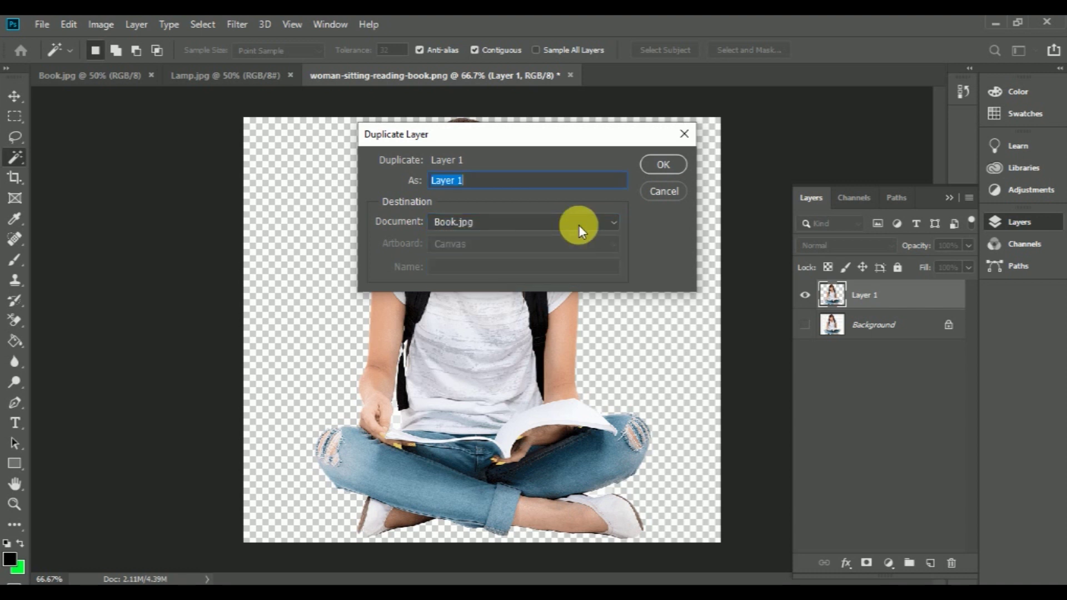
left_click(662, 163)
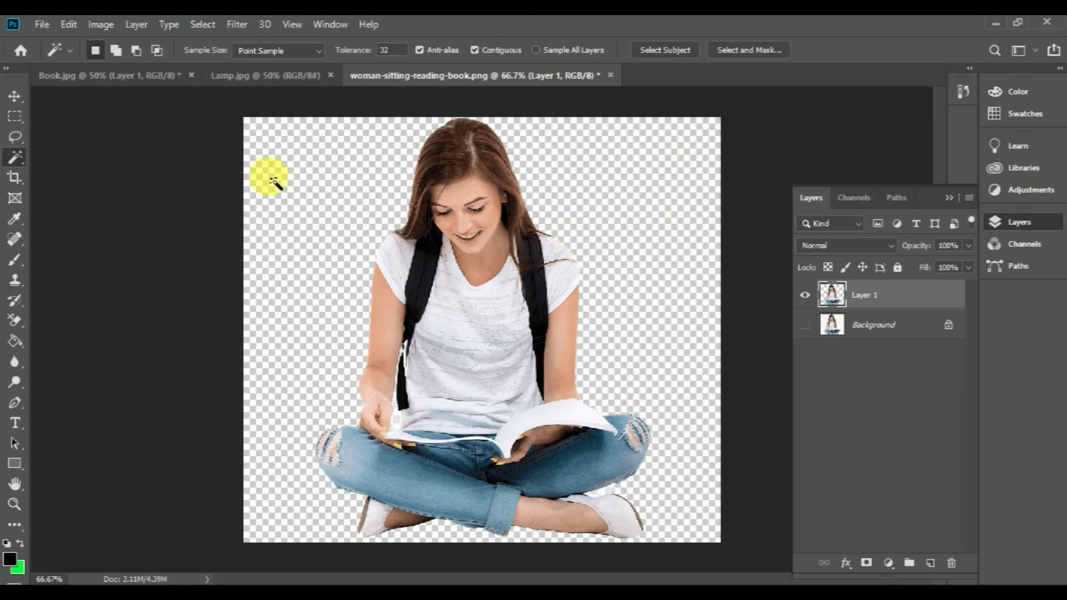
left_click(151, 79)
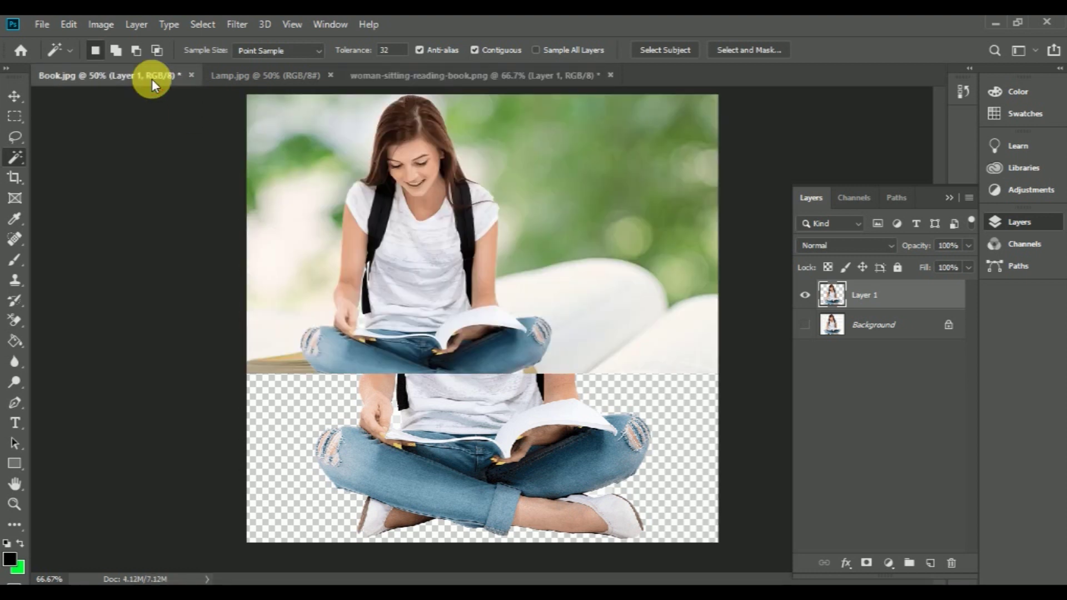
Step: In Lamp.jpg, select the white background using Select > Color Range
left_click(299, 77)
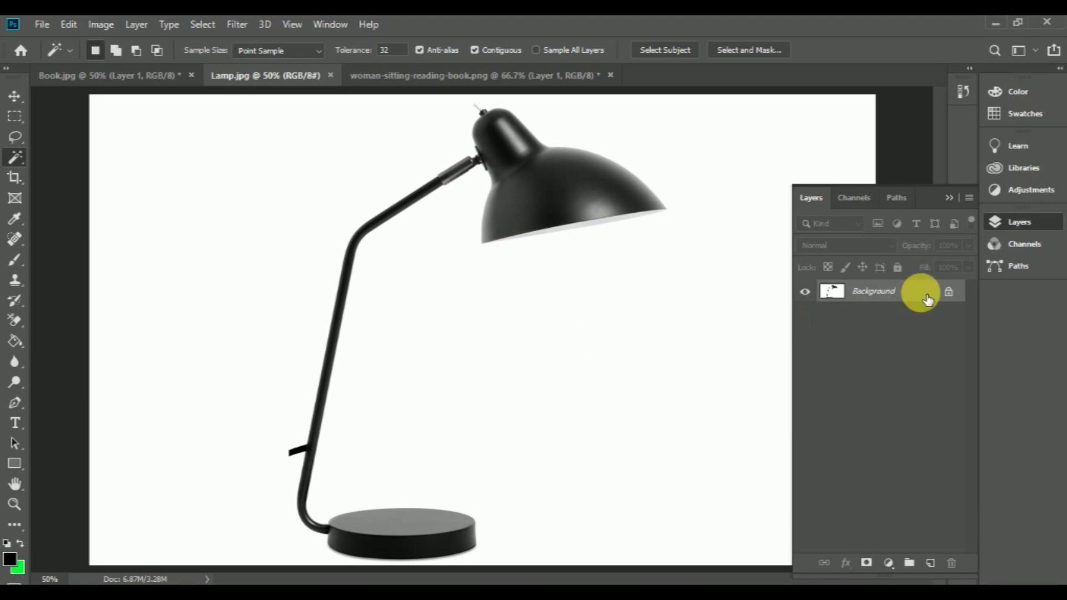
left_click(203, 26)
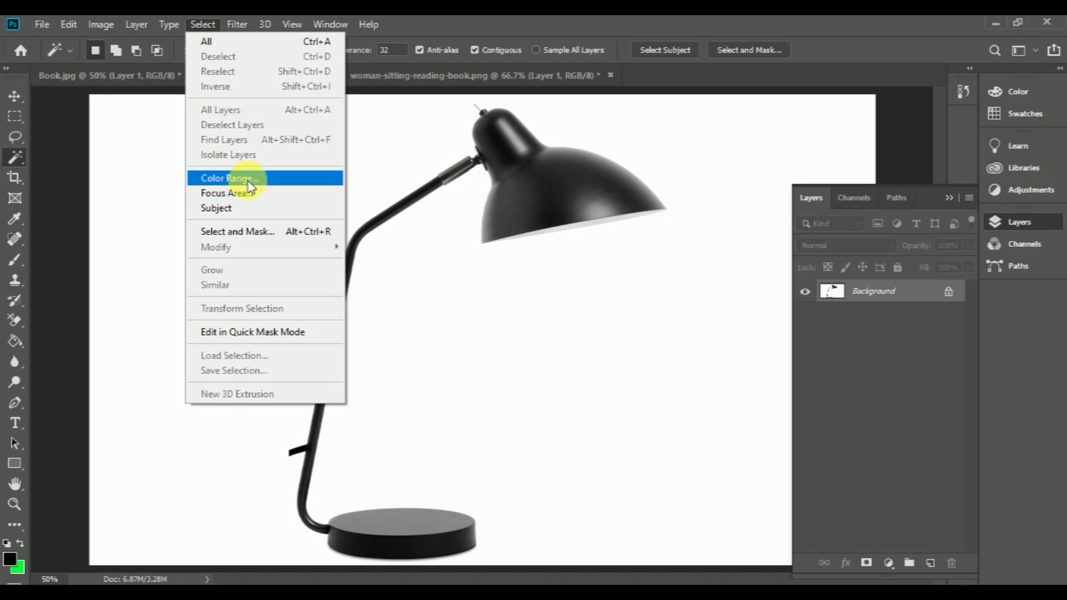
left_click(258, 182)
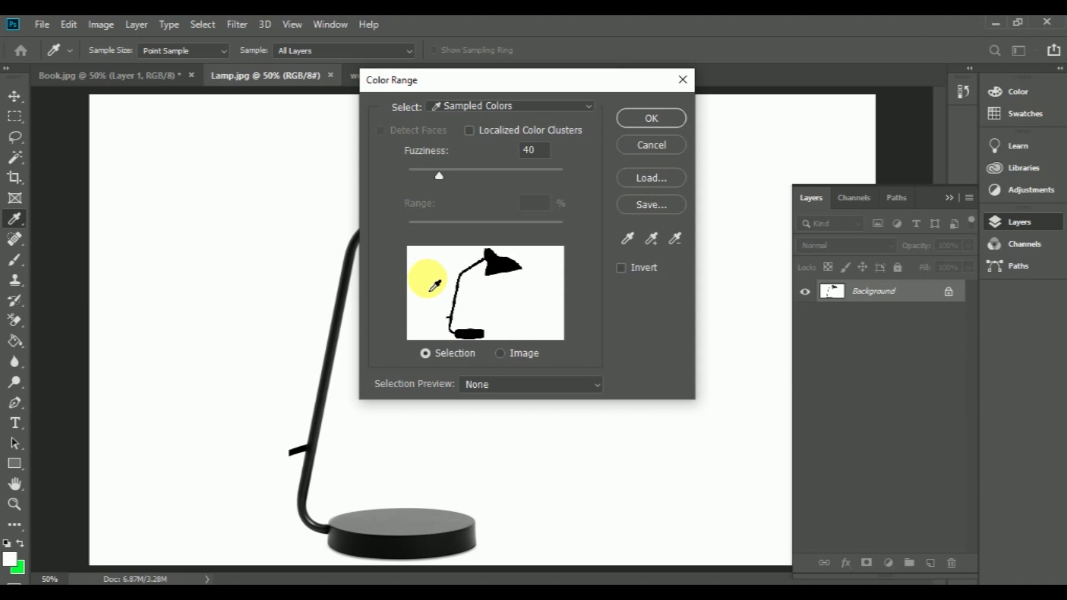
left_click(654, 118)
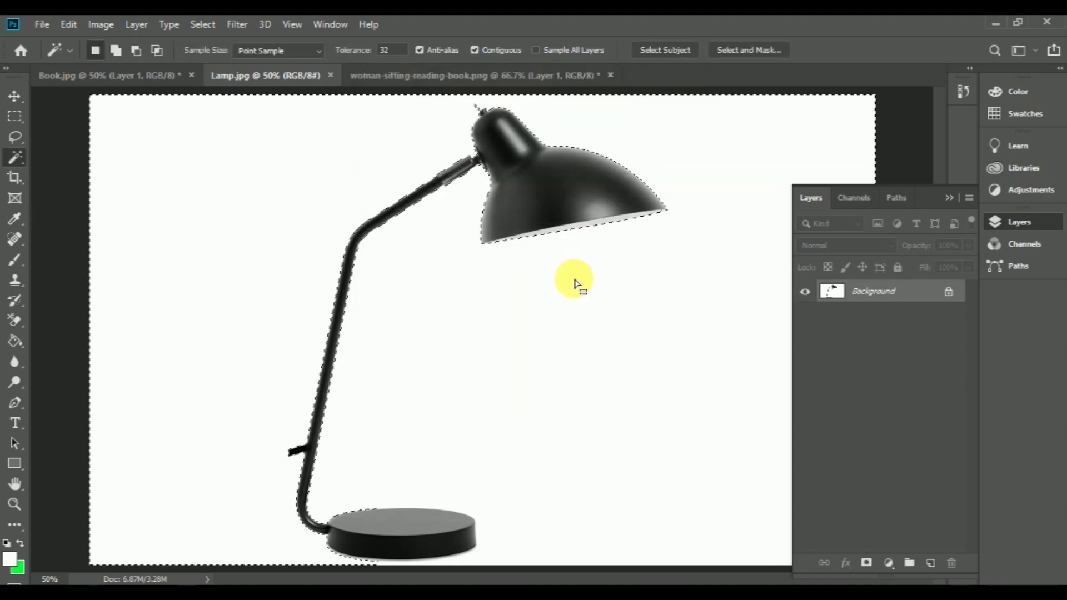
Step: Invert the selection and copy the lamp onto its own new layer with Layer Via Copy
right_click(406, 289)
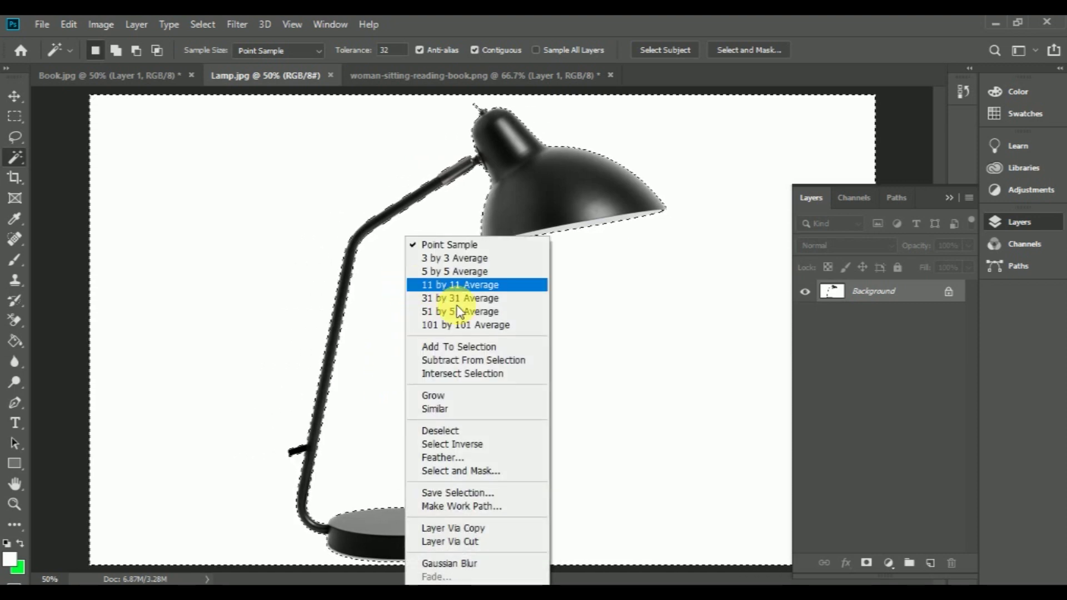
left_click(473, 444)
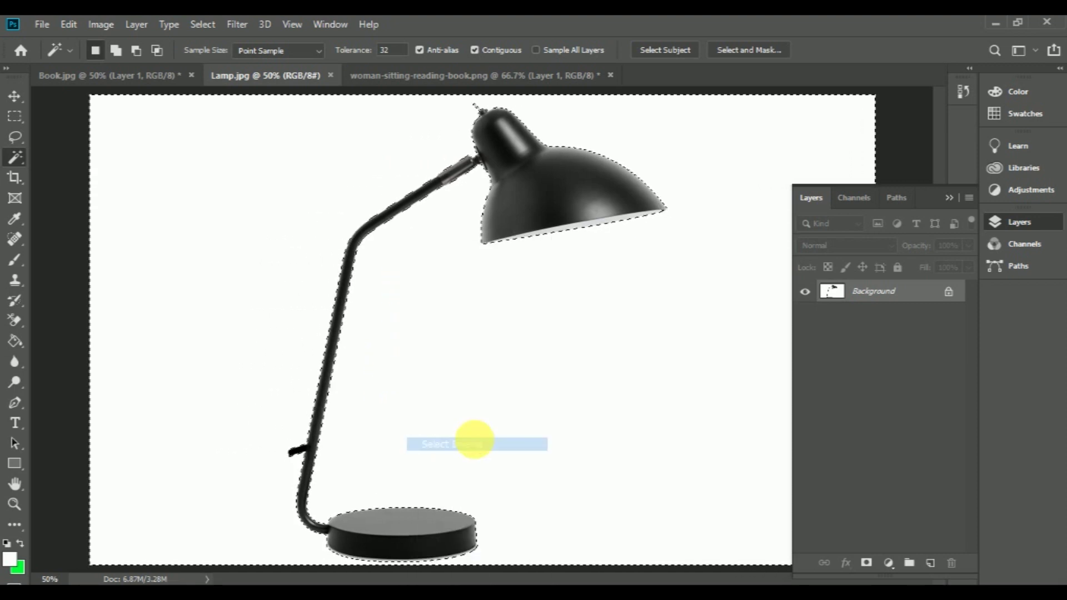
right_click(437, 289)
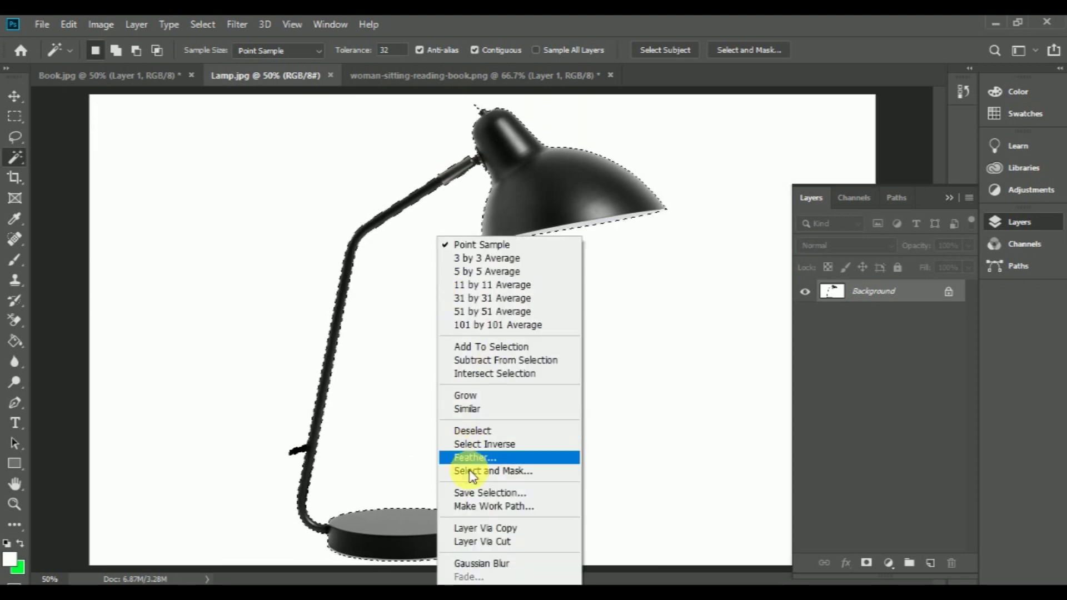
left_click(524, 527)
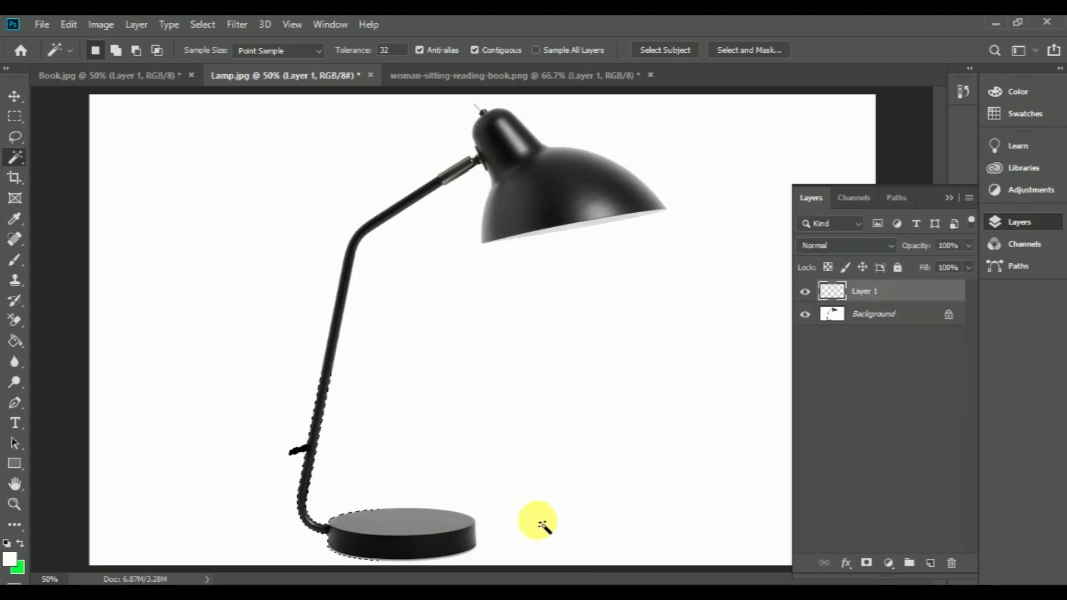
Step: Hide the Lamp.jpg background and duplicate the lamp layer into Book.jpg, naming it 'Lamp'
left_click(805, 315)
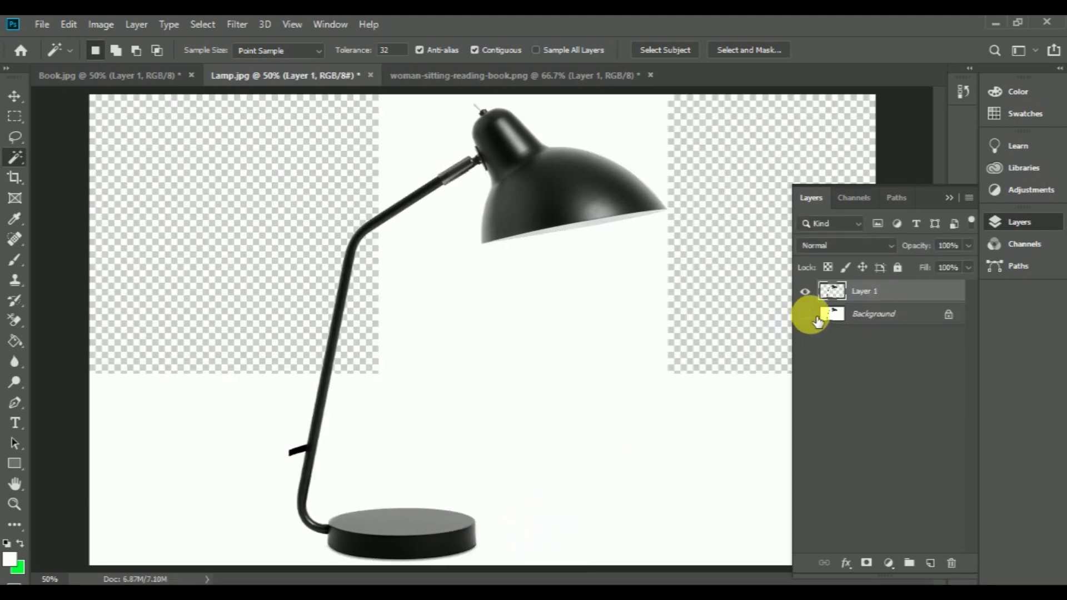
right_click(902, 292)
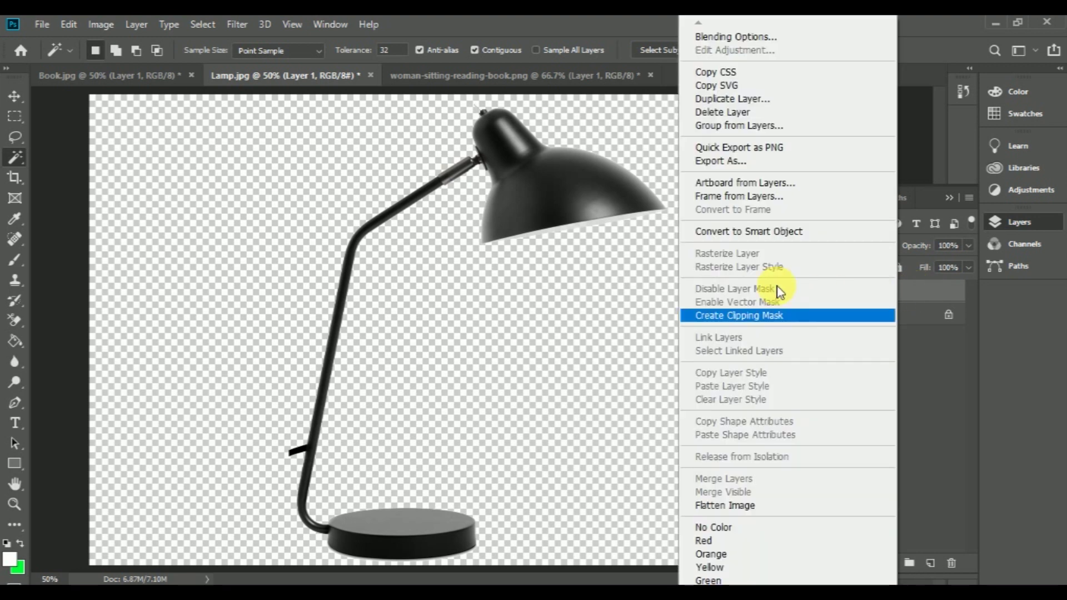
left_click(759, 100)
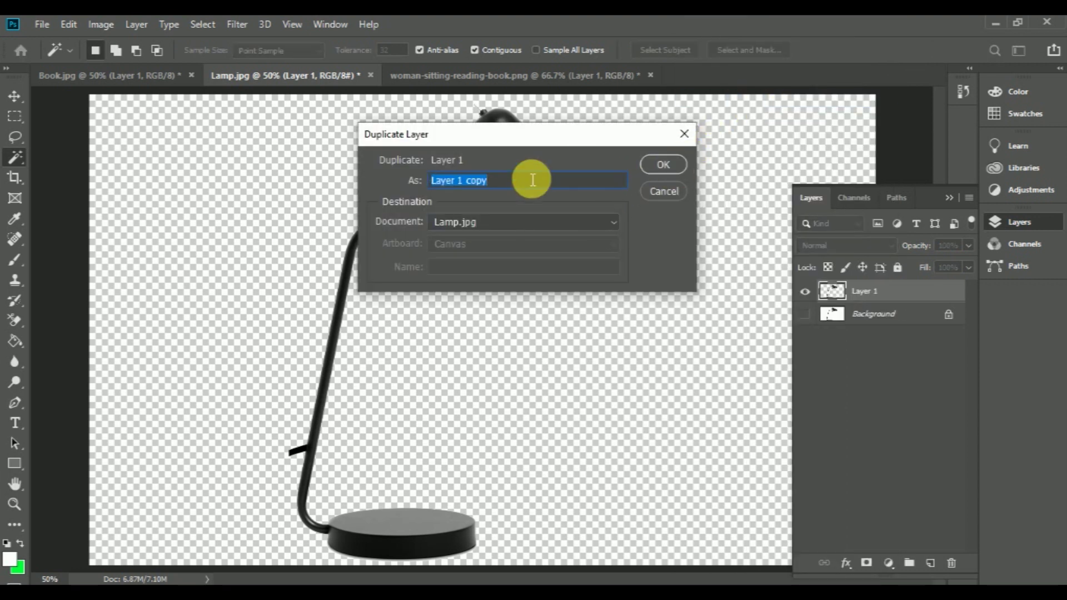
type("Lamp")
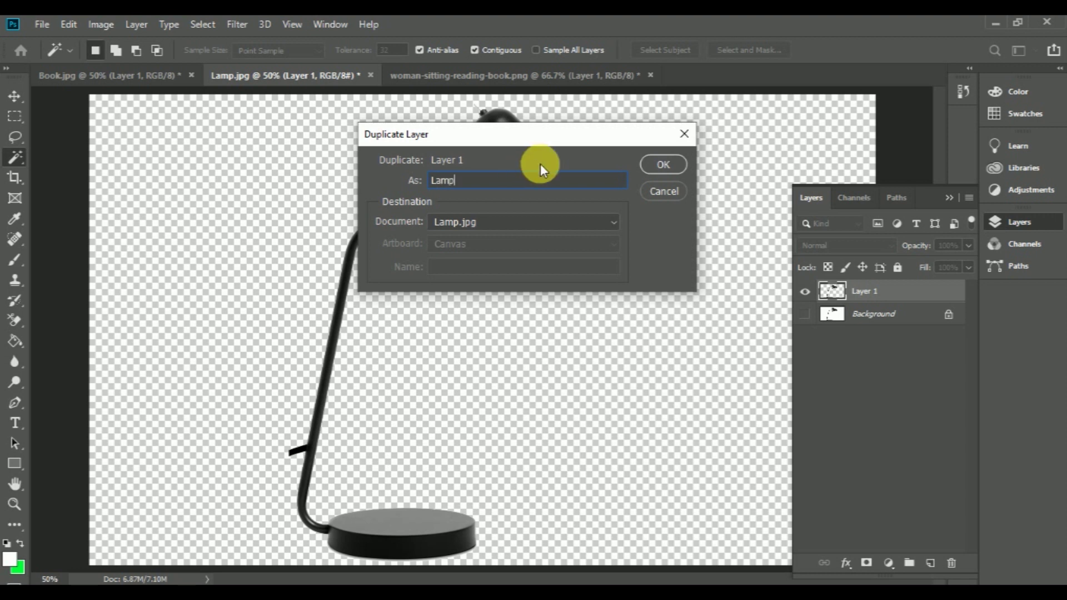
left_click(590, 224)
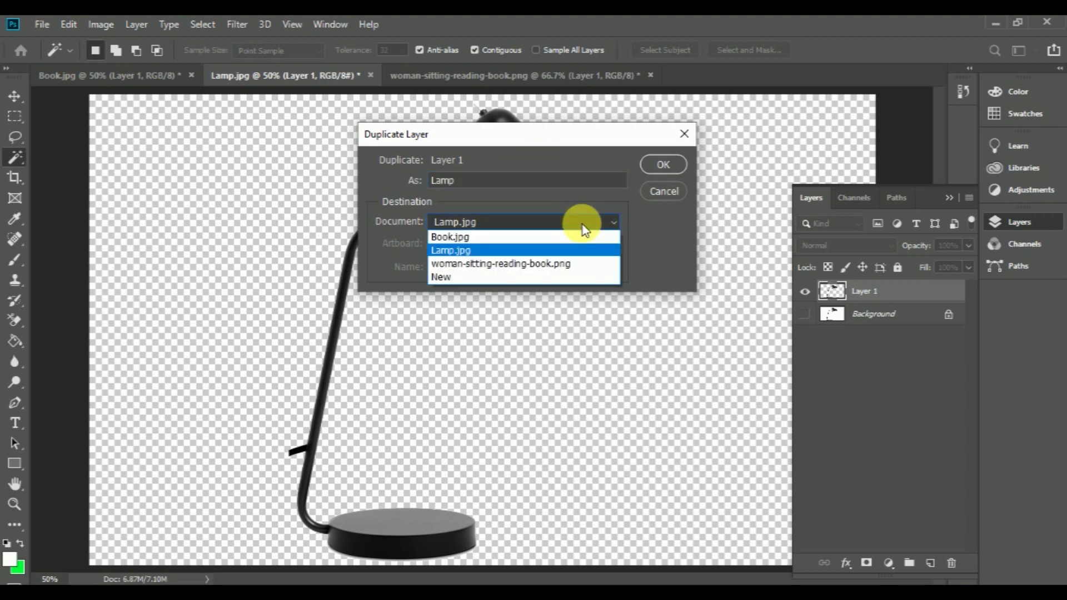
left_click(489, 238)
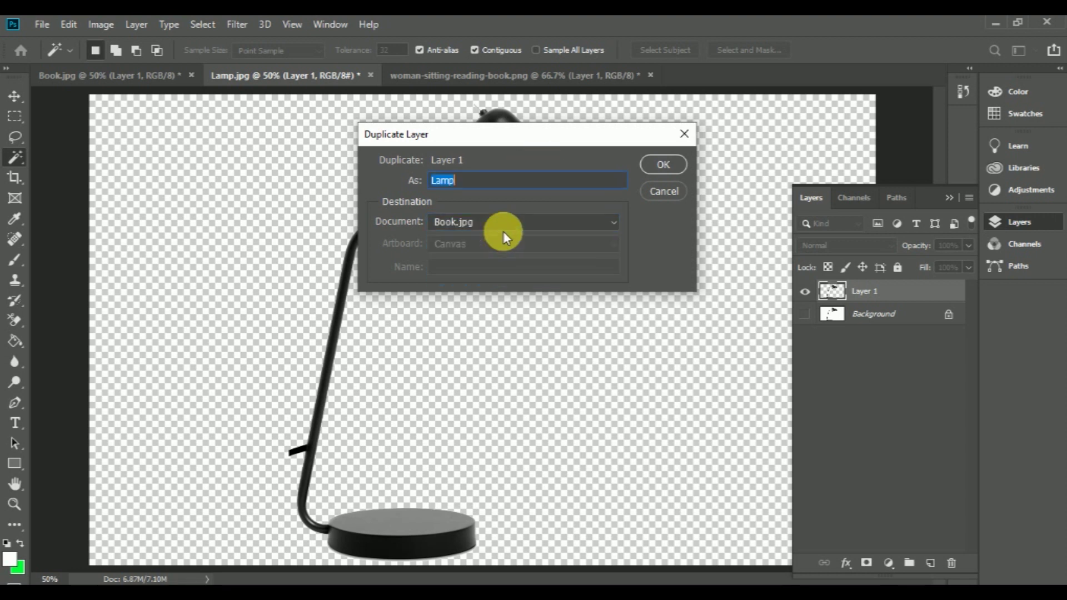
left_click(658, 162)
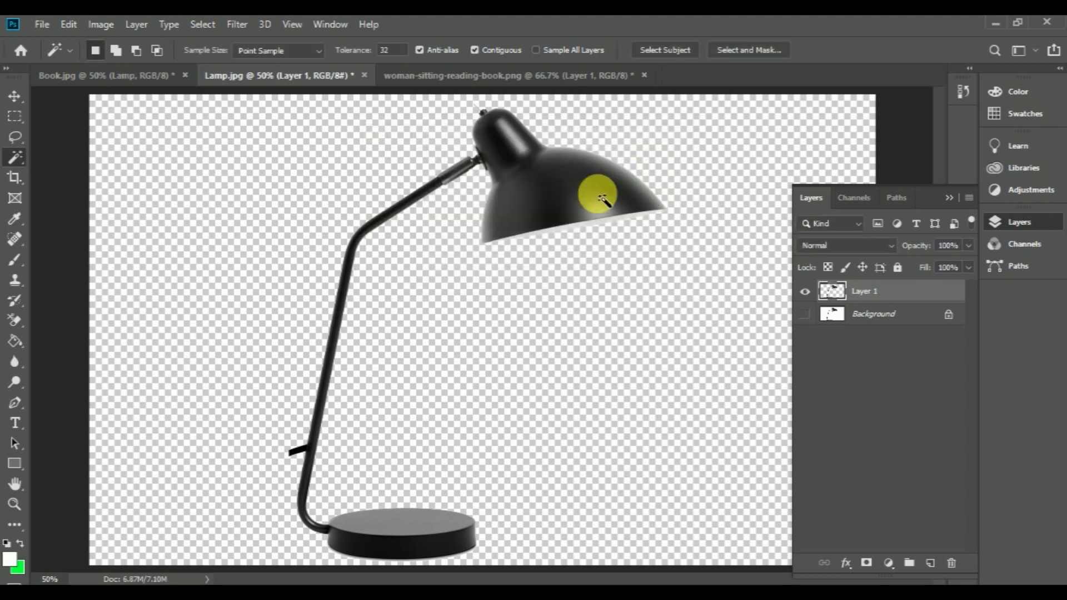
Step: Close Lamp.jpg and woman-sitting-reading-book.png without saving, leaving only Book.jpg open
left_click(153, 77)
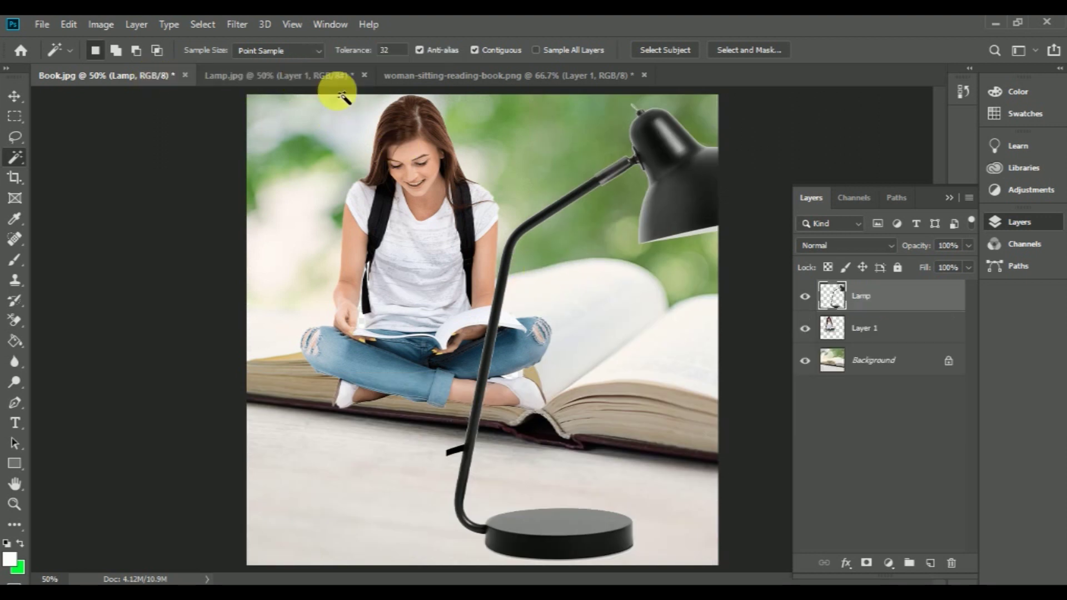
left_click(366, 78)
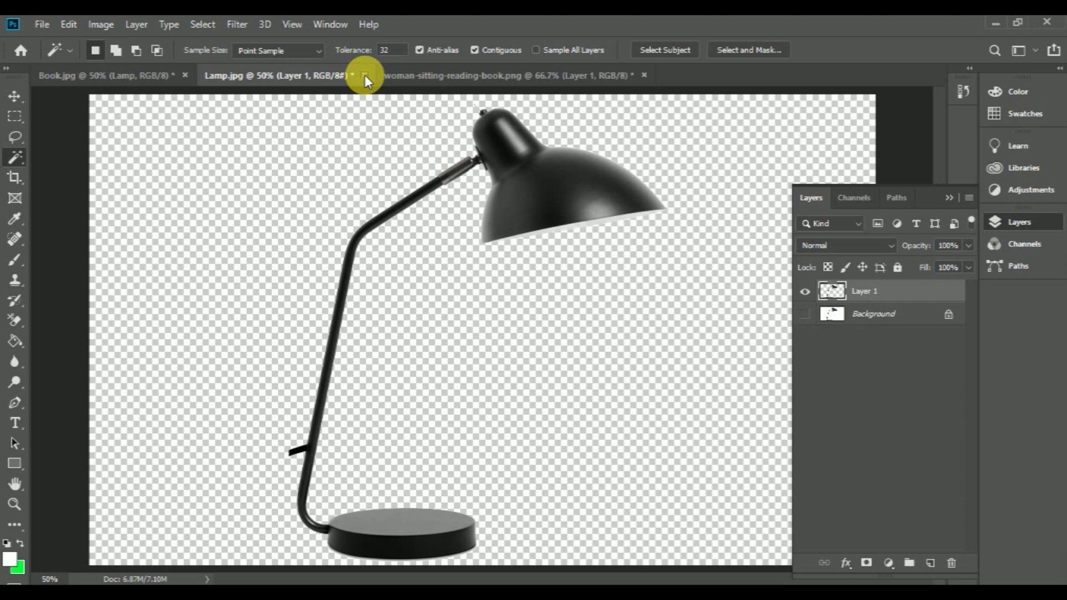
left_click(364, 75)
left_click(527, 243)
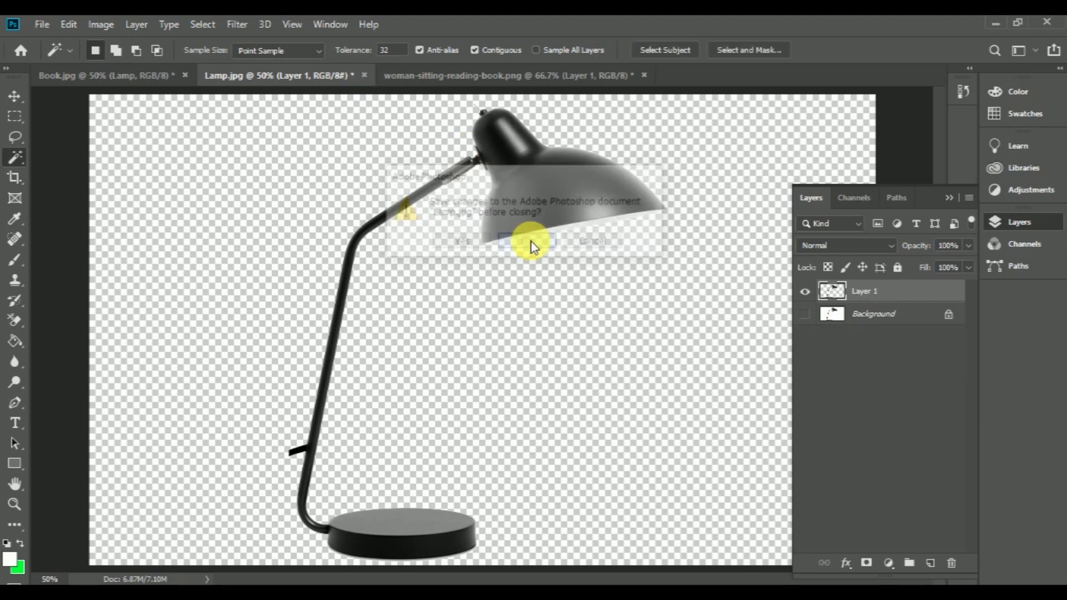
left_click(415, 75)
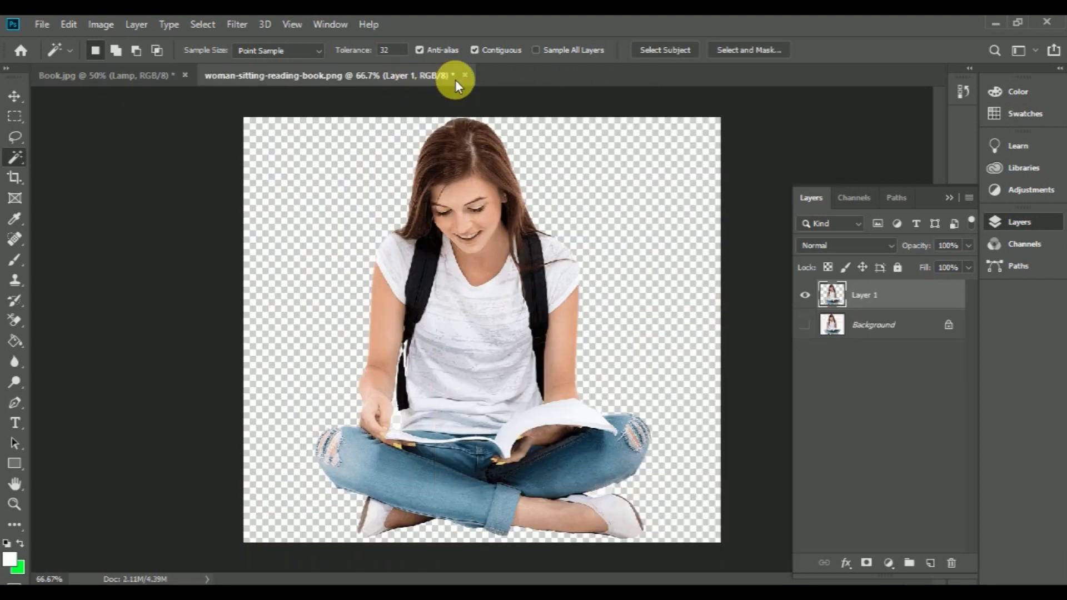
left_click(462, 75)
left_click(523, 240)
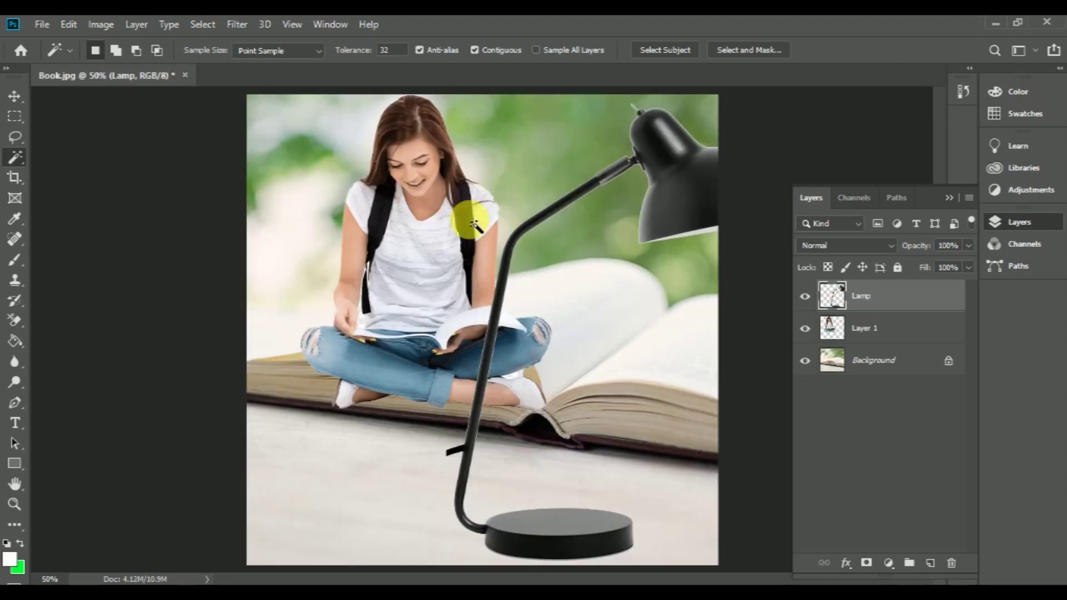
left_click(15, 95)
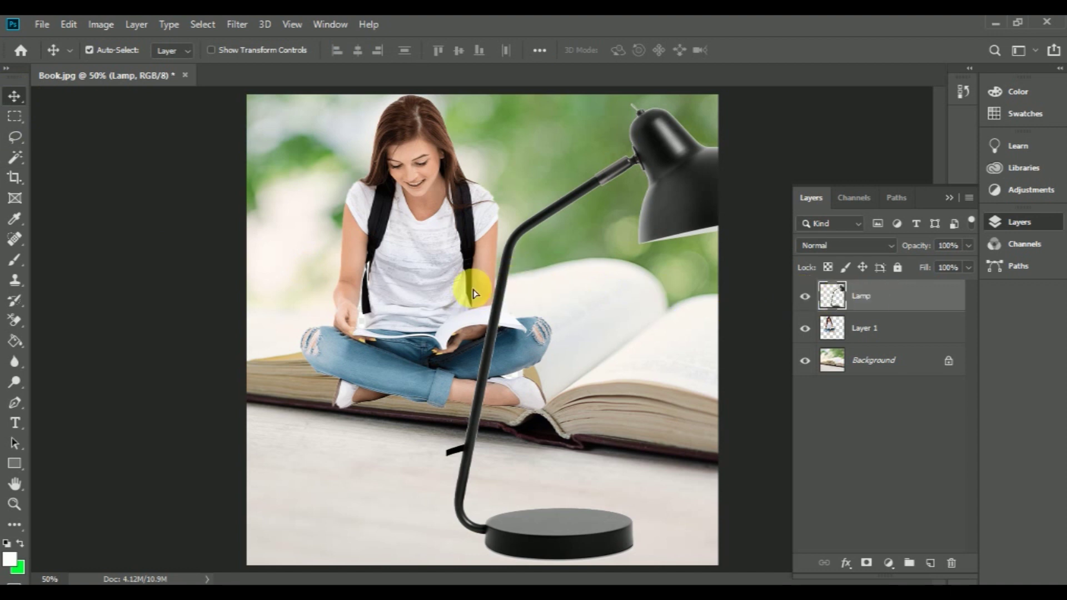
Step: Flip the Lamp layer horizontally, scale it to about 80%, and position its shade over the woman
left_click_drag(473, 293, 455, 293)
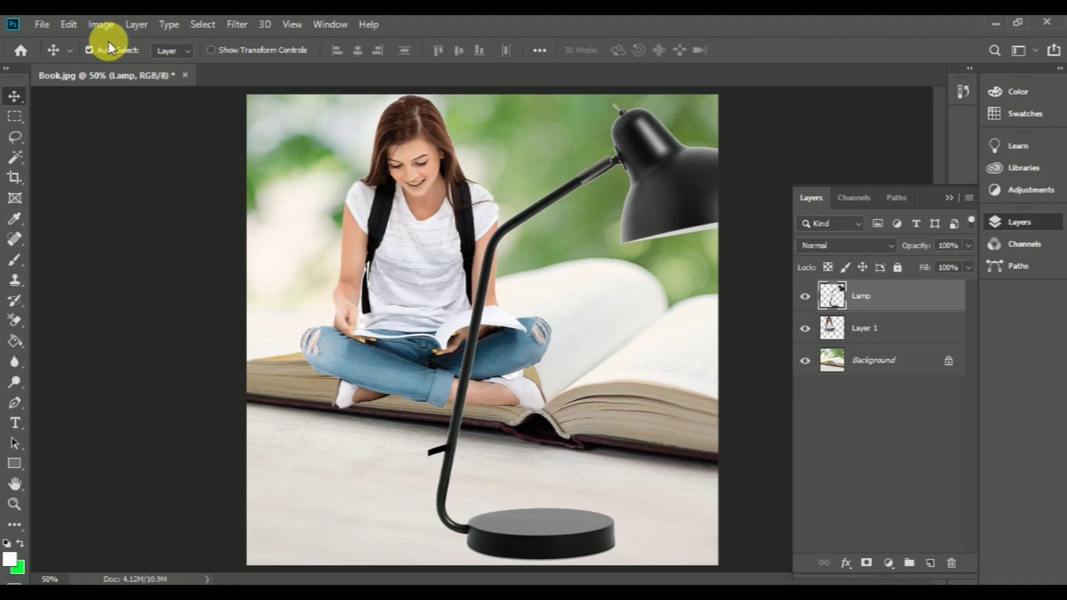
left_click(70, 25)
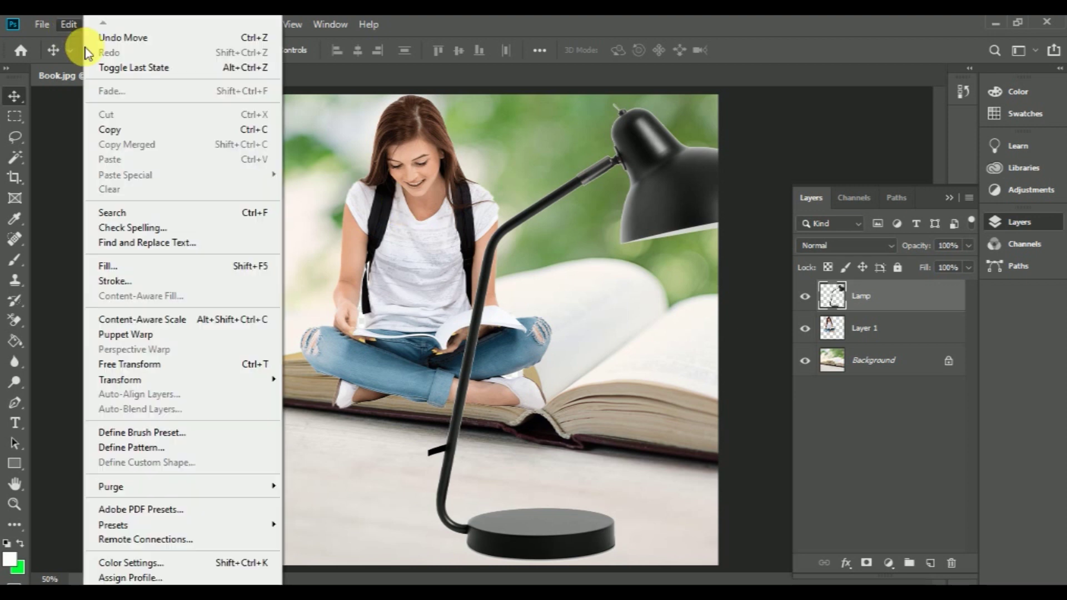
left_click(174, 364)
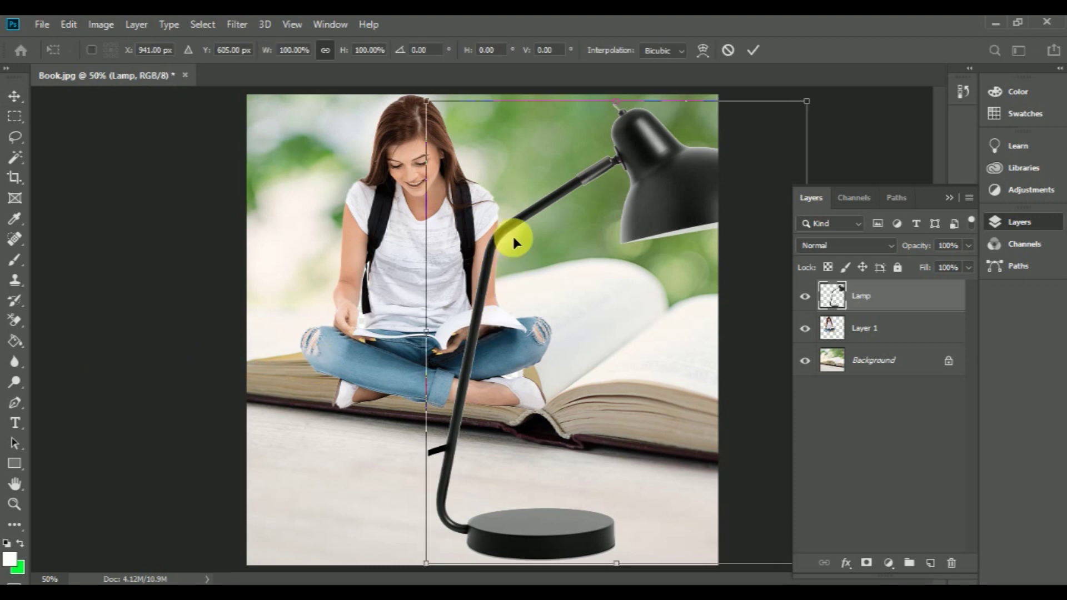
right_click(539, 243)
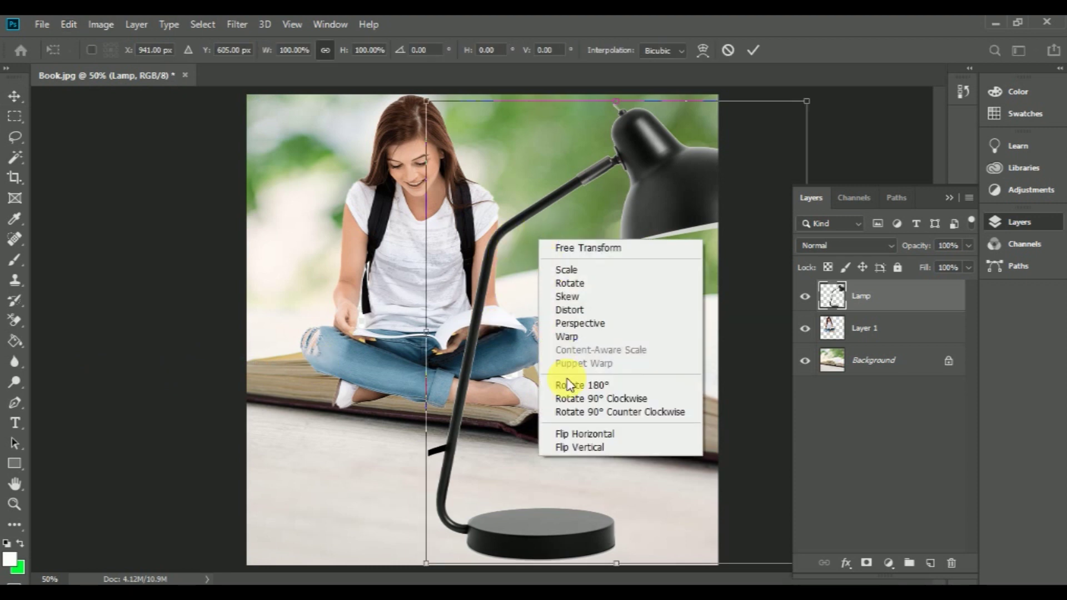
left_click(600, 435)
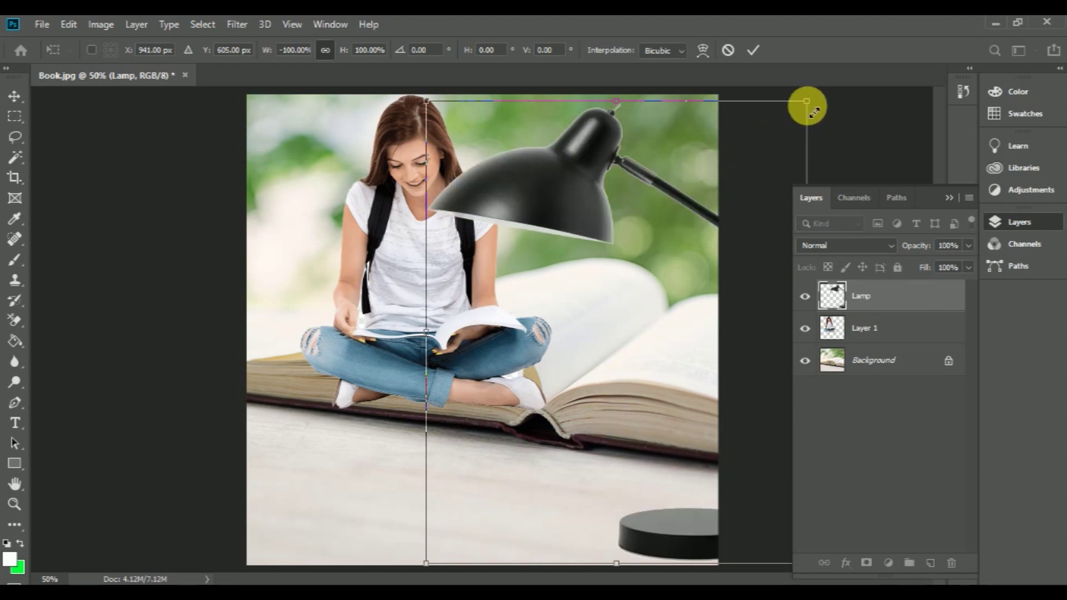
left_click_drag(808, 102, 755, 216)
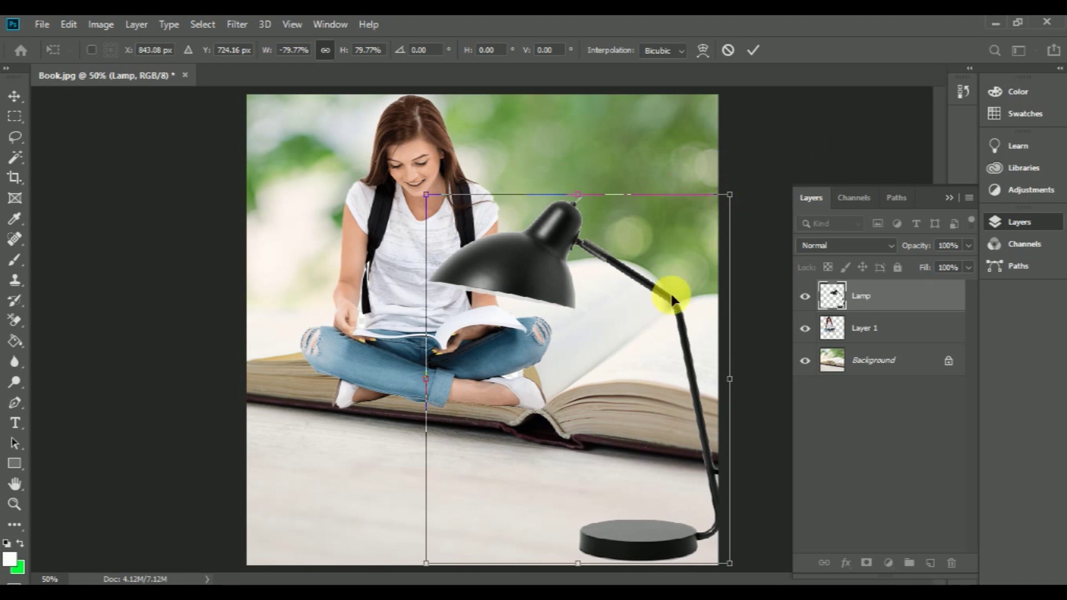
left_click_drag(679, 318, 637, 300)
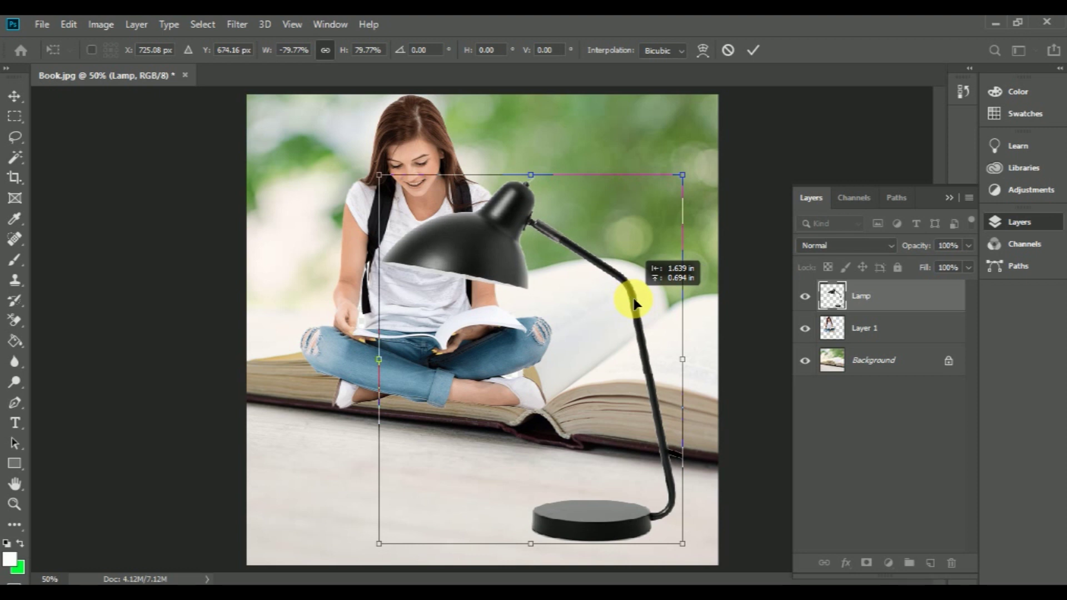
left_click_drag(638, 300, 634, 298)
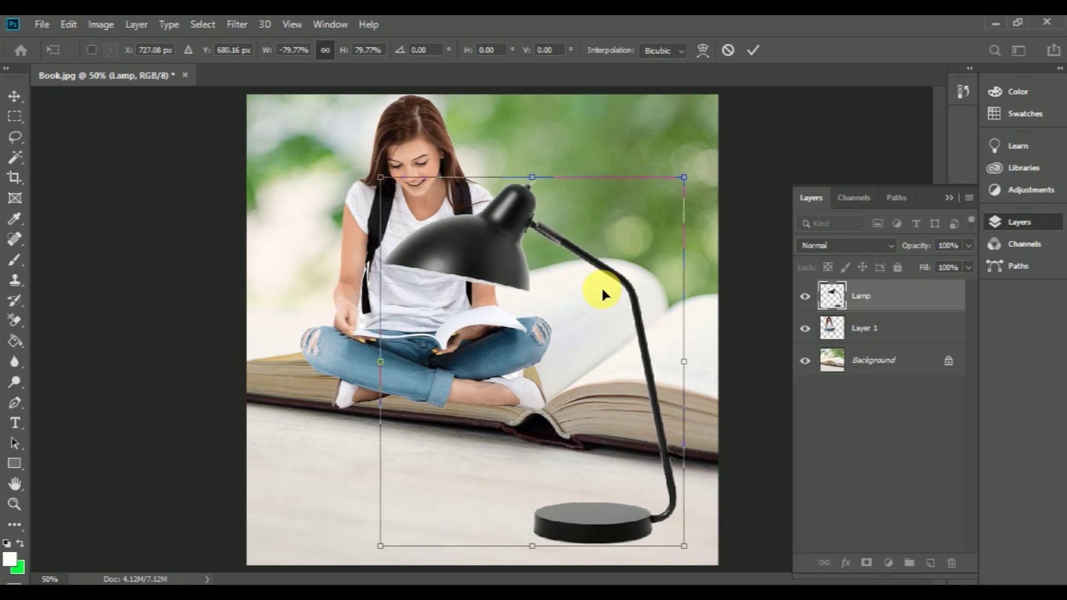
Step: Commit the lamp, then move the woman's Layer 1 lower and scale it to about 59%
left_click(753, 50)
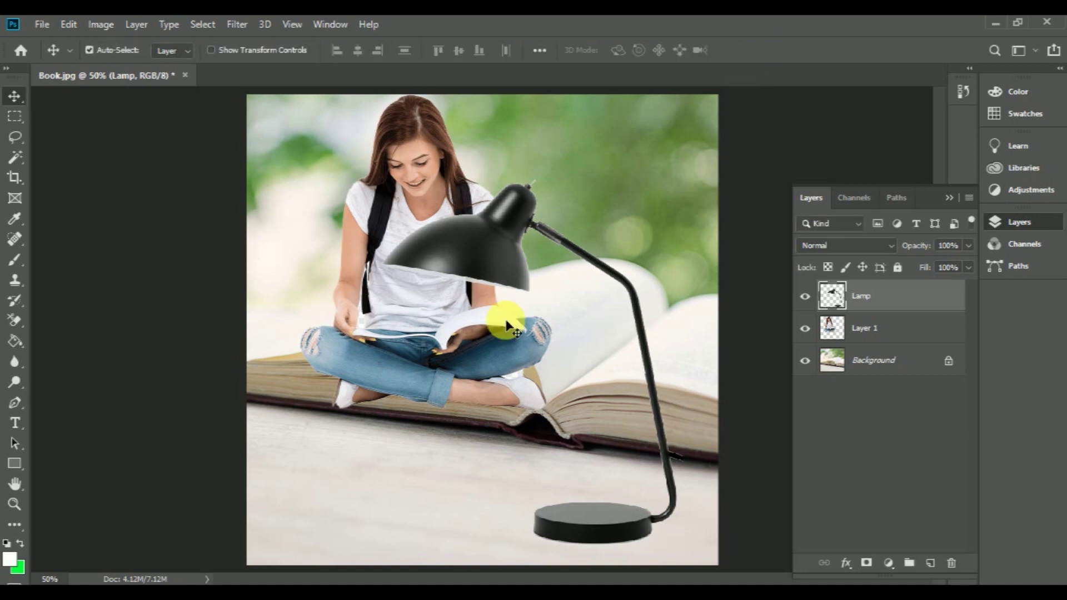
left_click(900, 329)
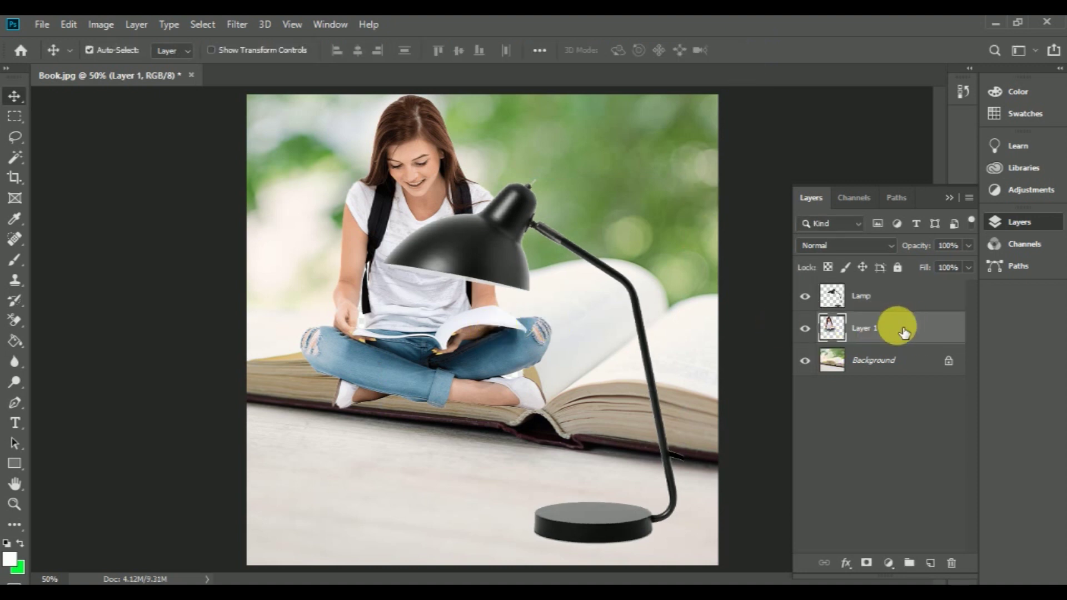
left_click(68, 24)
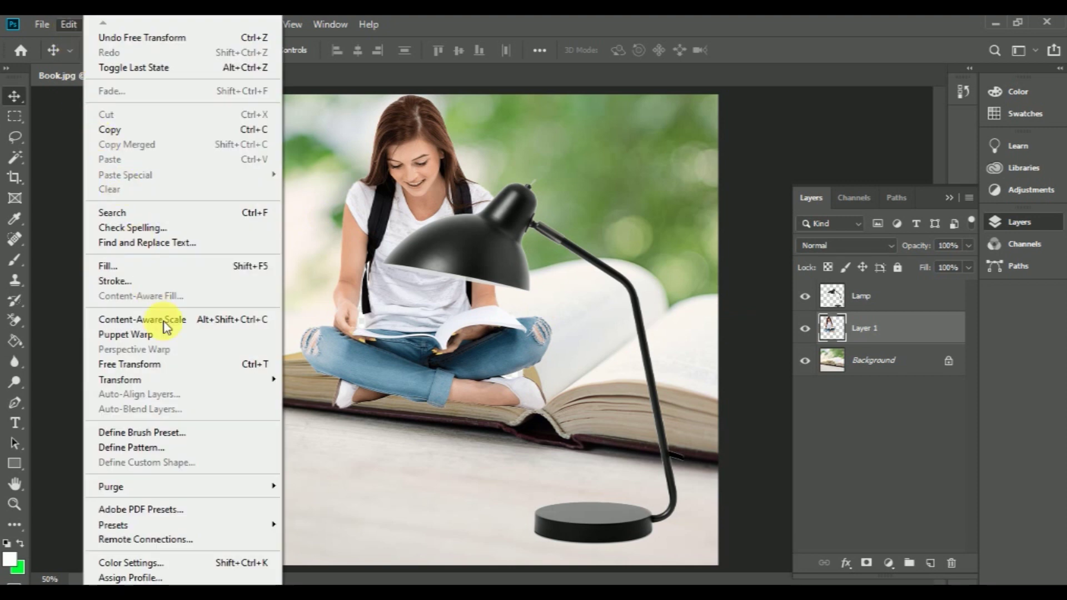
left_click(198, 365)
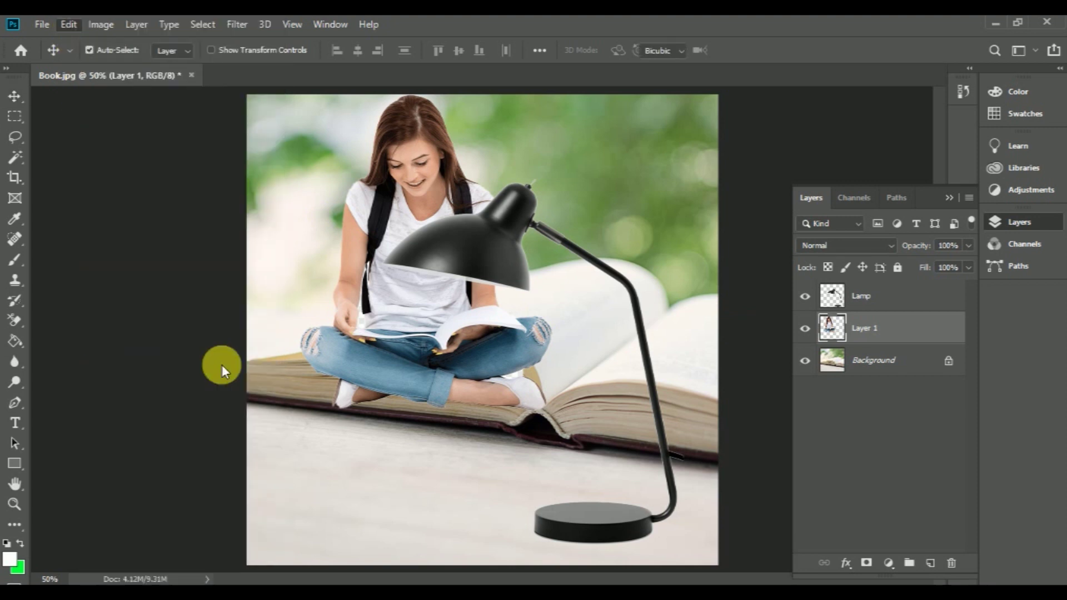
left_click_drag(415, 191, 403, 292)
left_click_drag(286, 229, 356, 318)
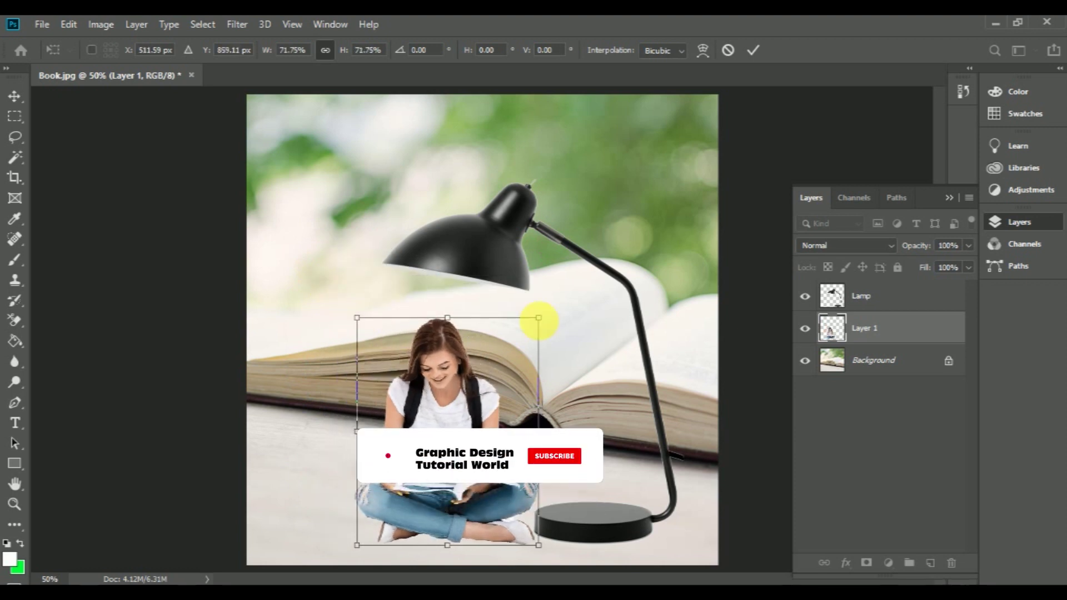
mouse_move(538, 317)
left_mouse_down()
mouse_move(492, 350)
mouse_move(501, 350)
left_mouse_up()
left_click_drag(421, 407, 424, 409)
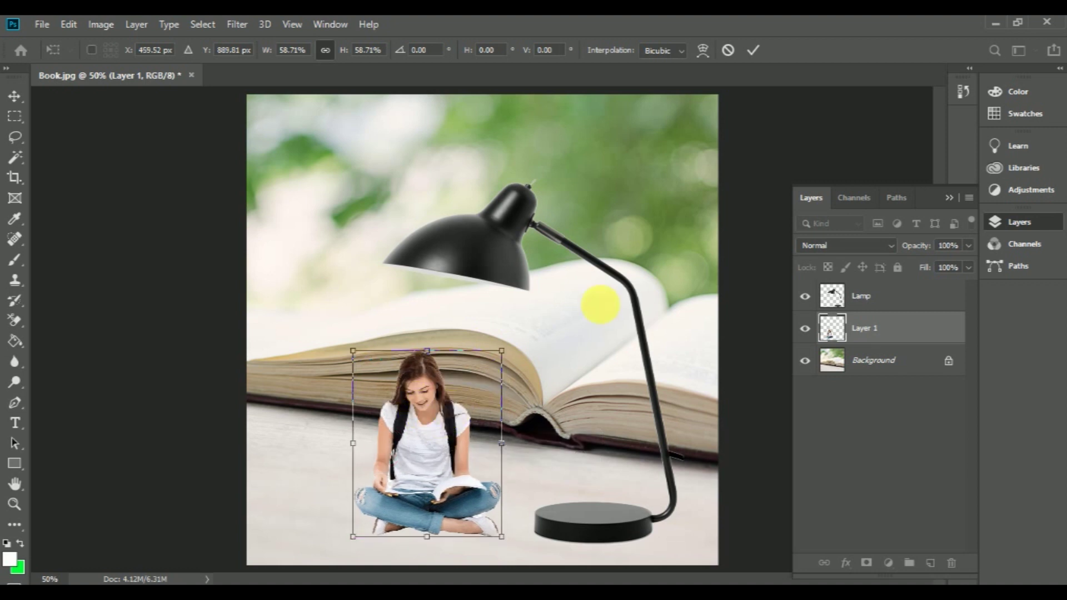
left_click(753, 49)
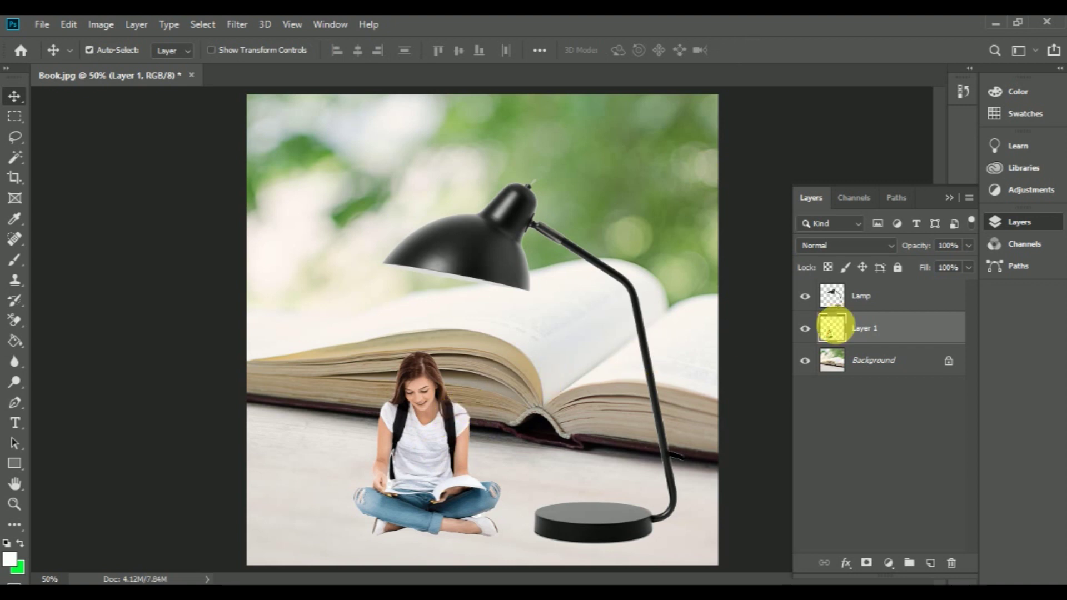
Step: Add a Levels adjustment above the Lamp layer with input black 24 and output white 109
left_click(911, 308)
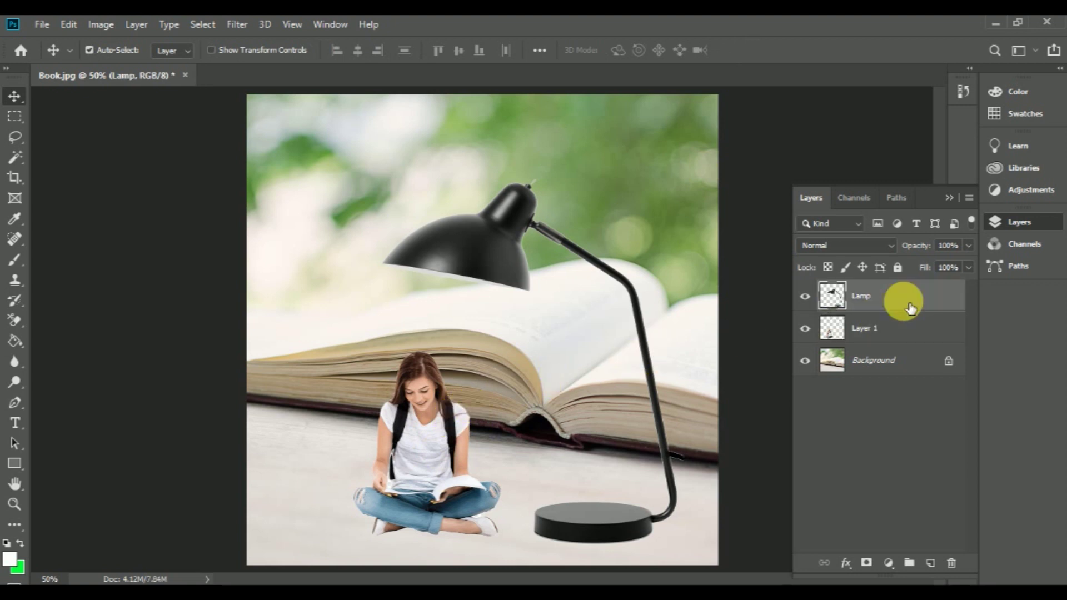
left_click(891, 369)
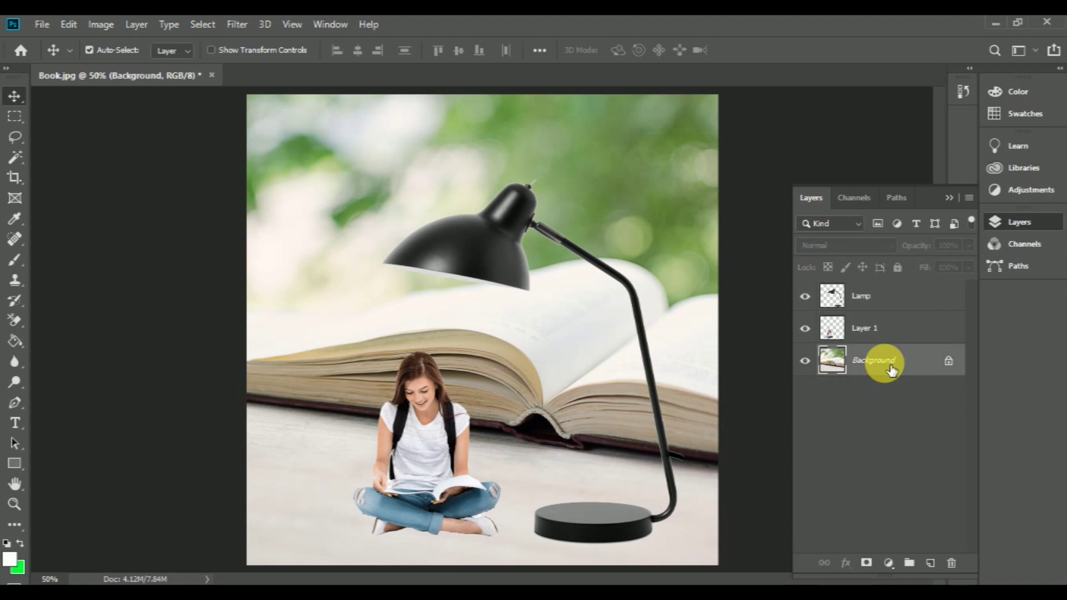
left_click(912, 298)
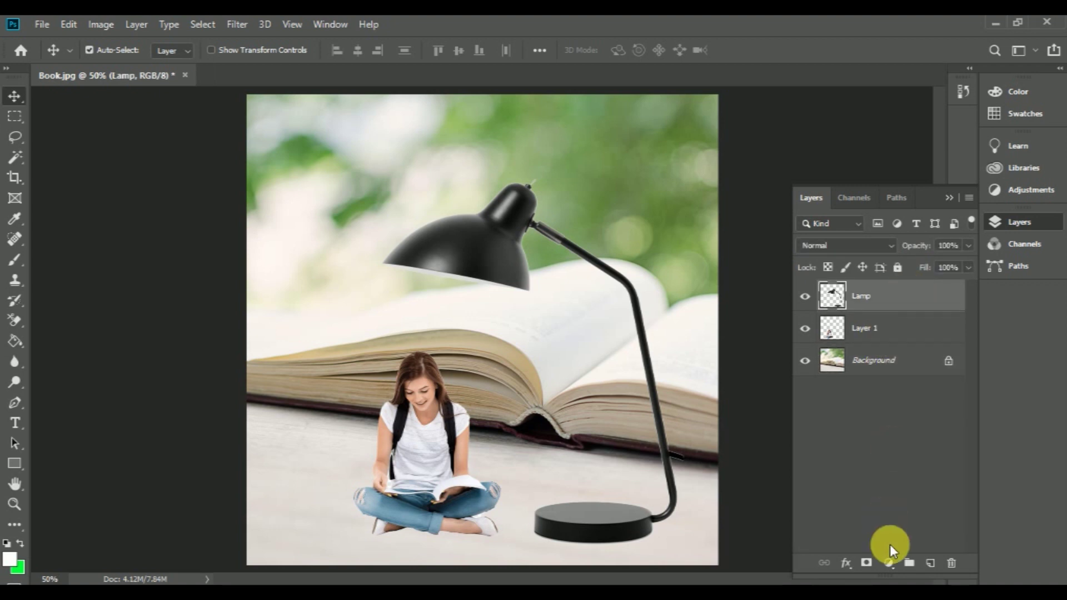
left_click(889, 563)
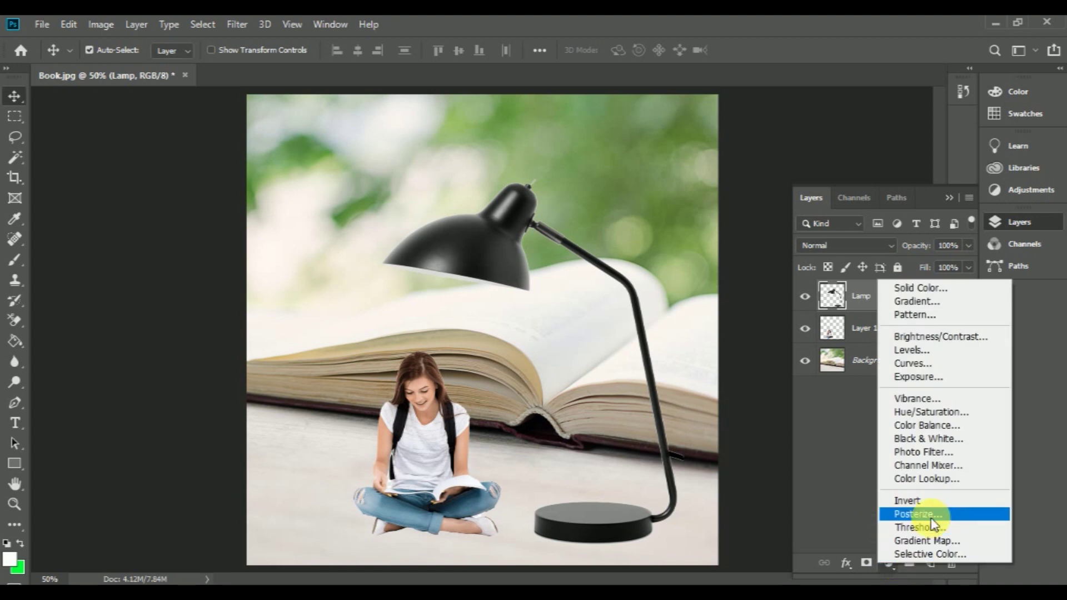
left_click(937, 351)
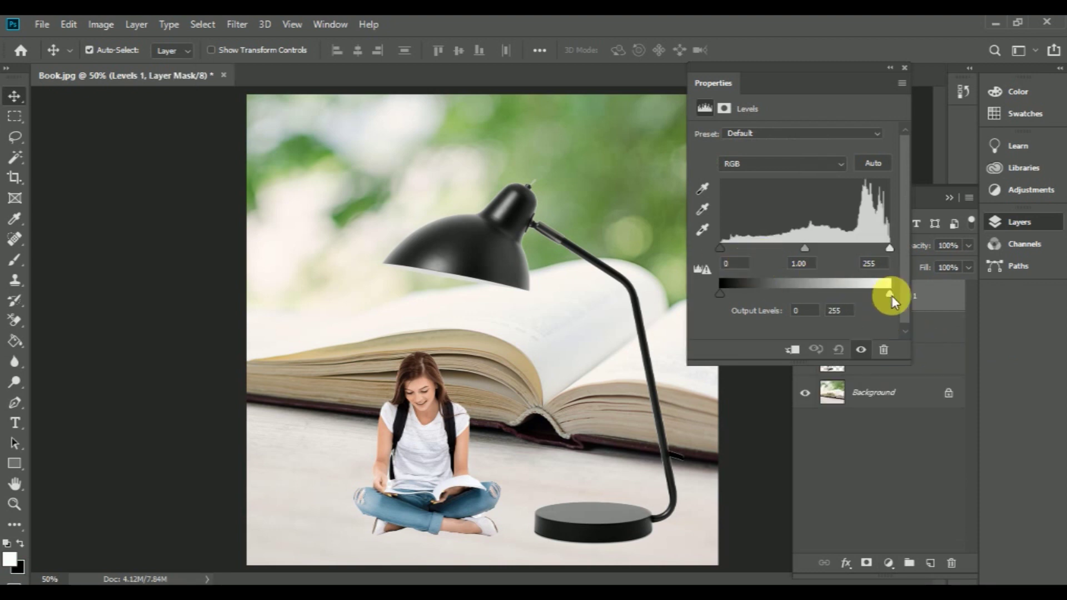
left_click_drag(738, 248, 735, 244)
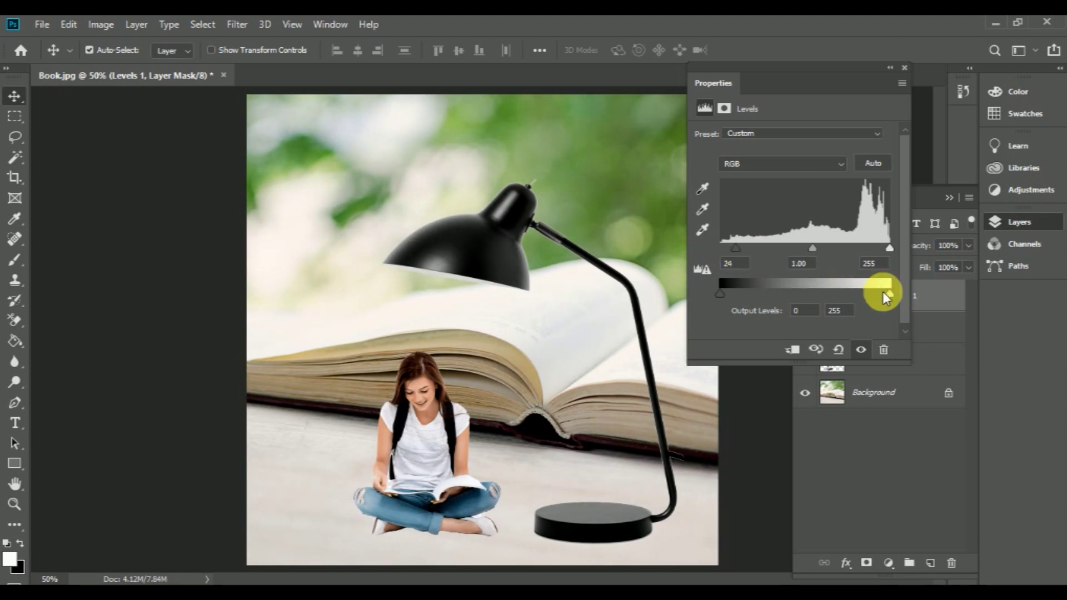
left_click_drag(887, 294, 792, 294)
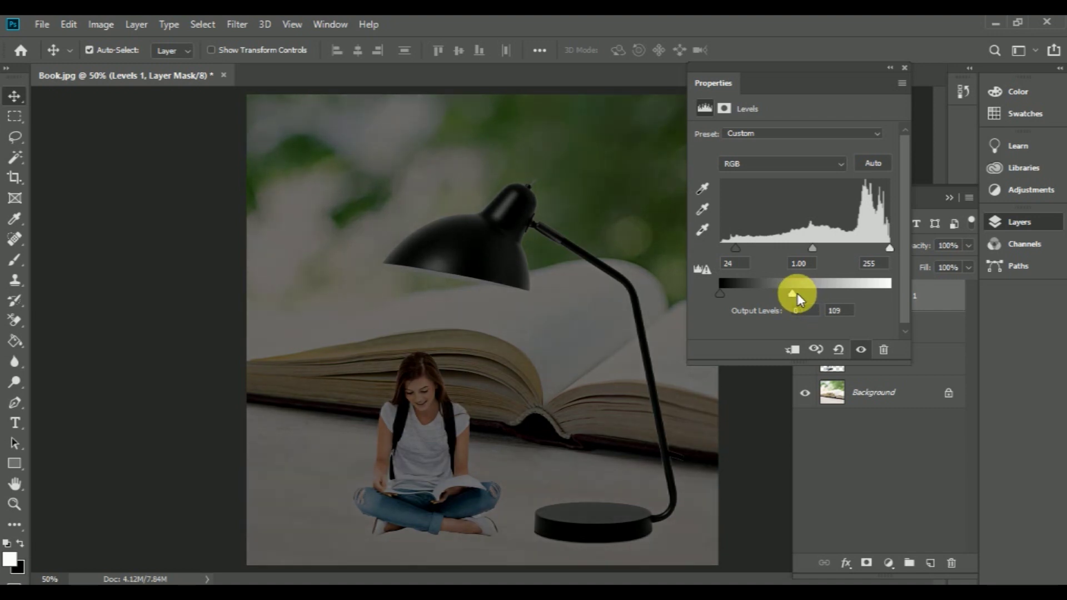
left_click(904, 68)
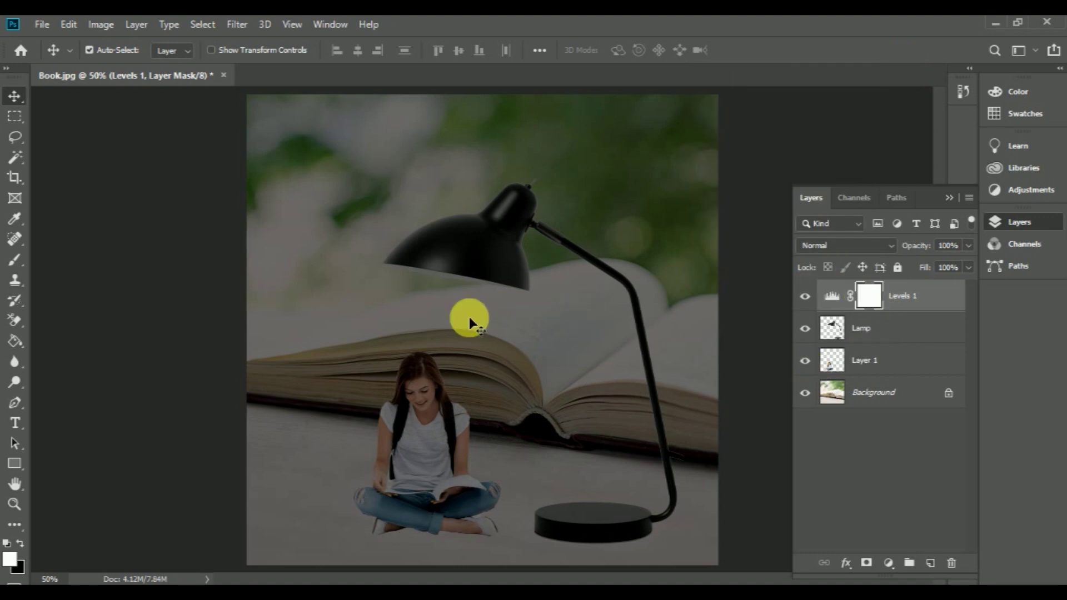
Step: Draw a closed Pen path forming a light cone from the lamp shade down past the image bottom
left_click(16, 405)
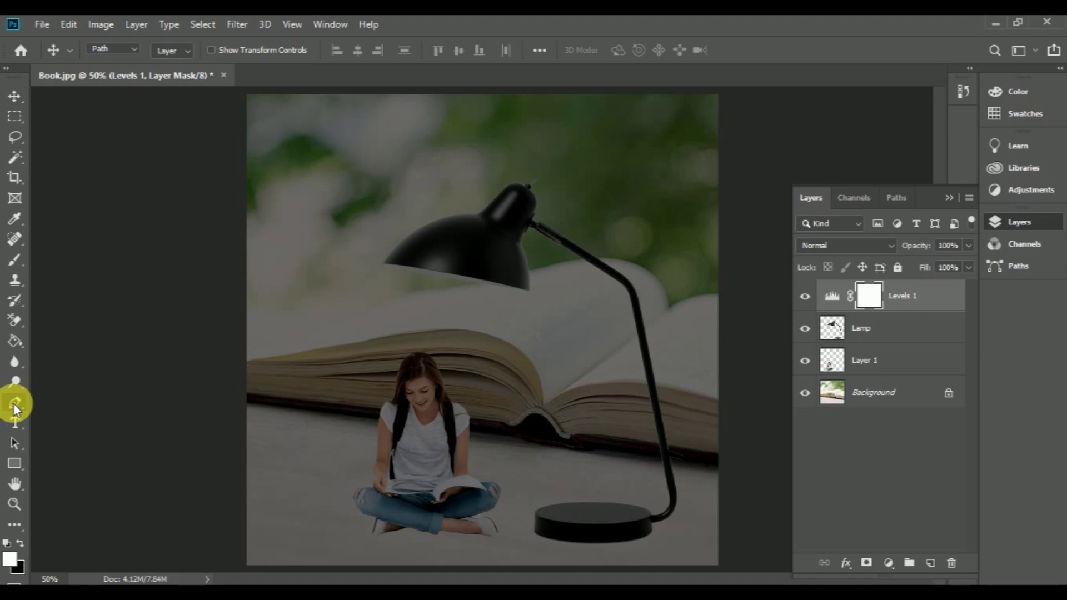
left_click(382, 266)
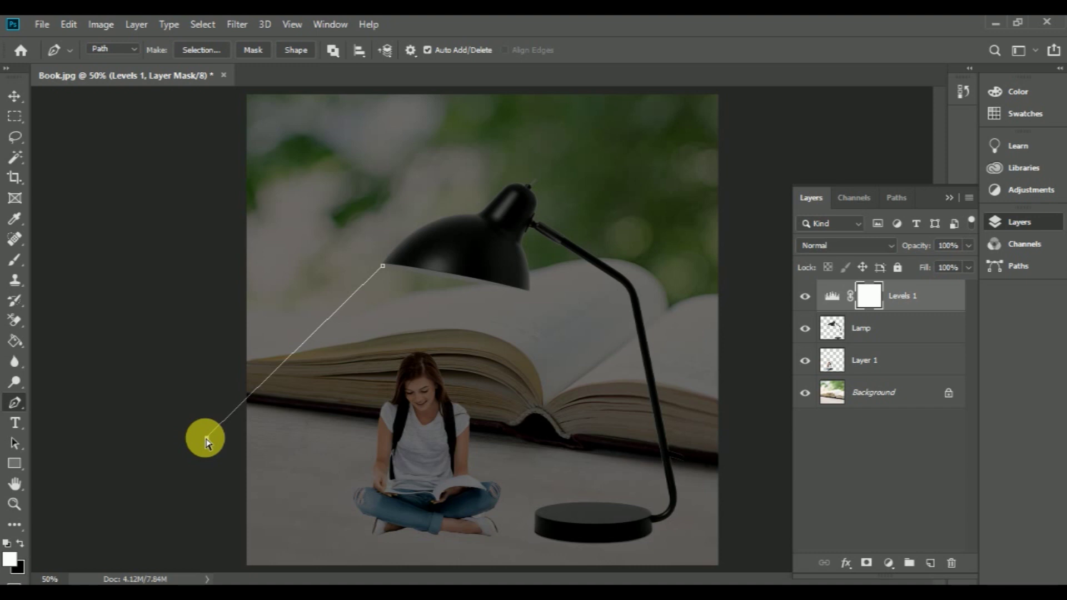
left_click(205, 443)
key("ctrl+minus")
left_click(302, 498)
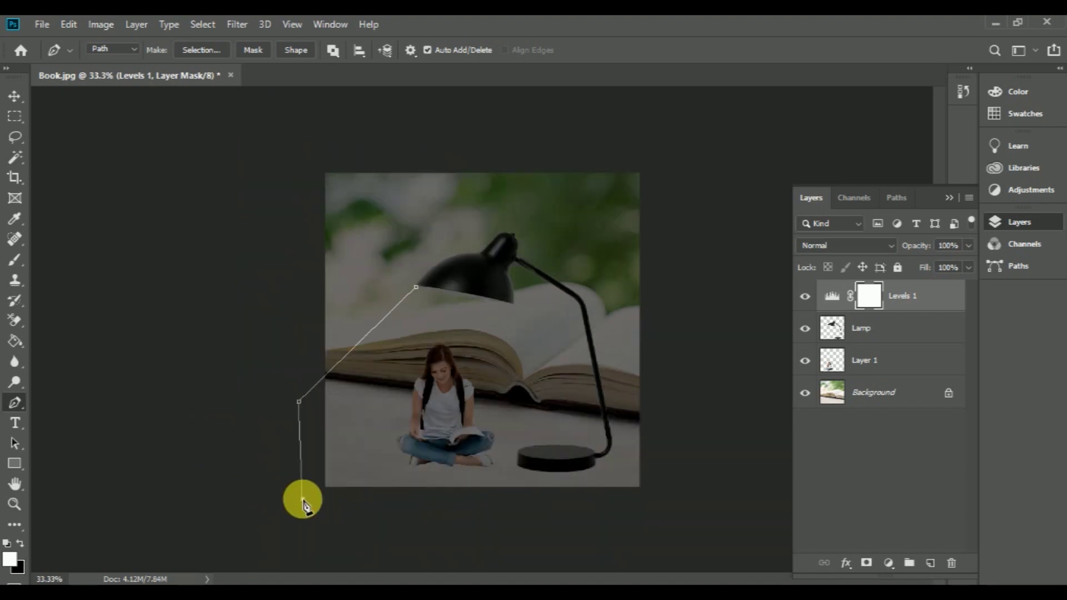
left_click(463, 513)
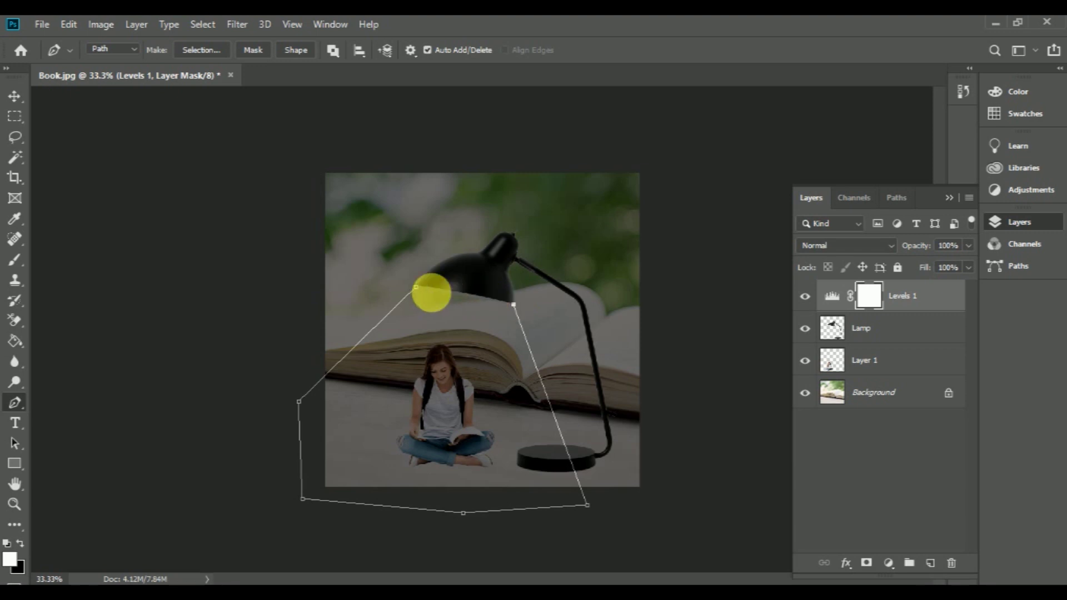
key("ctrl+plus")
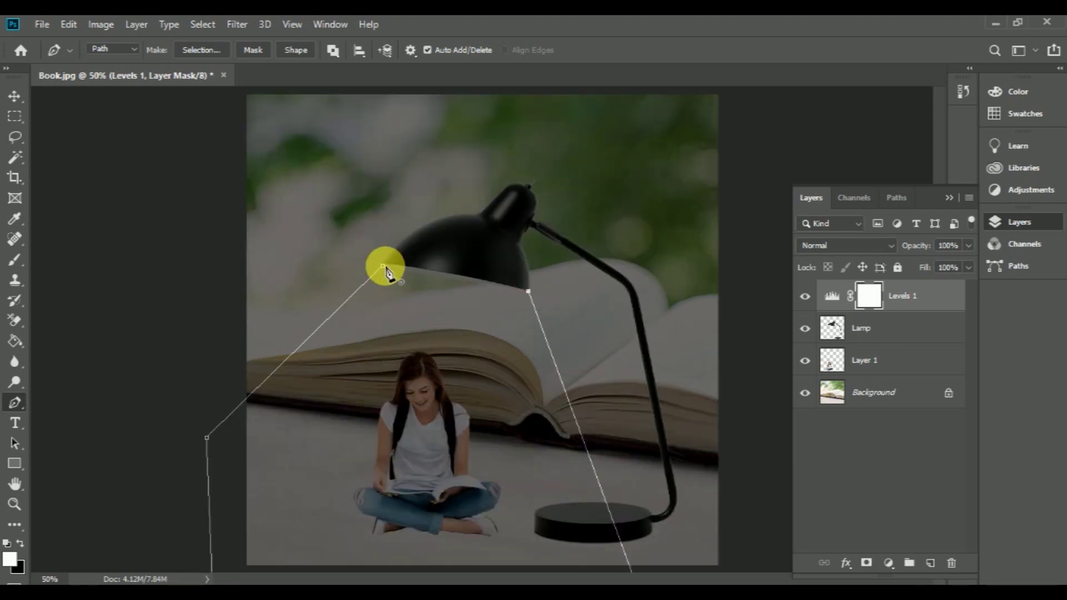
left_click_drag(367, 268, 358, 269)
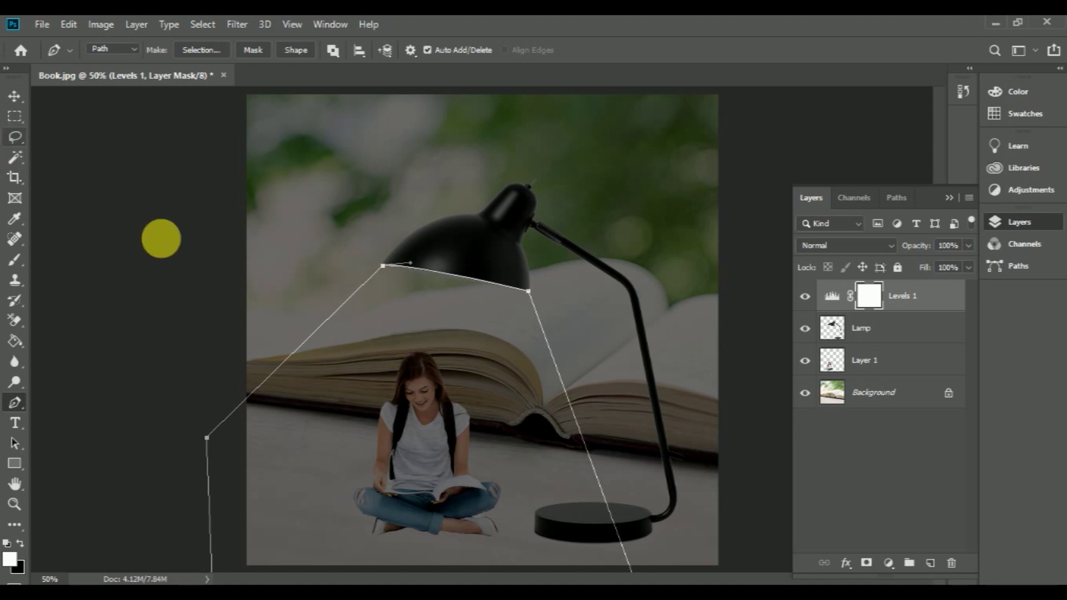
right_click(352, 368)
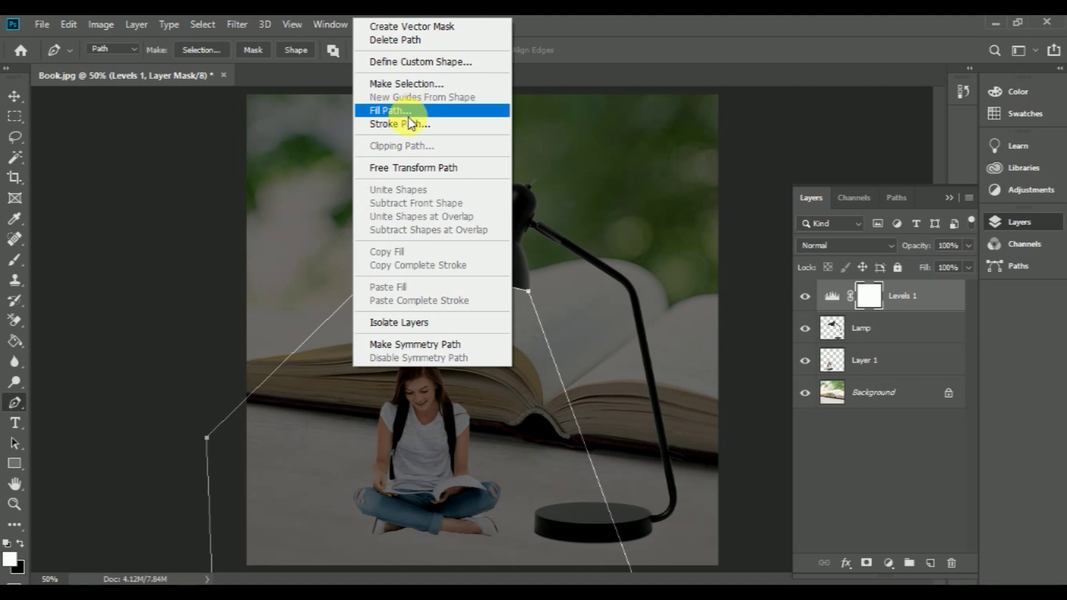
Step: Load the light-cone path as a selection and feather it by 15 pixels
key("Escape")
key("ctrl+Return")
key("l")
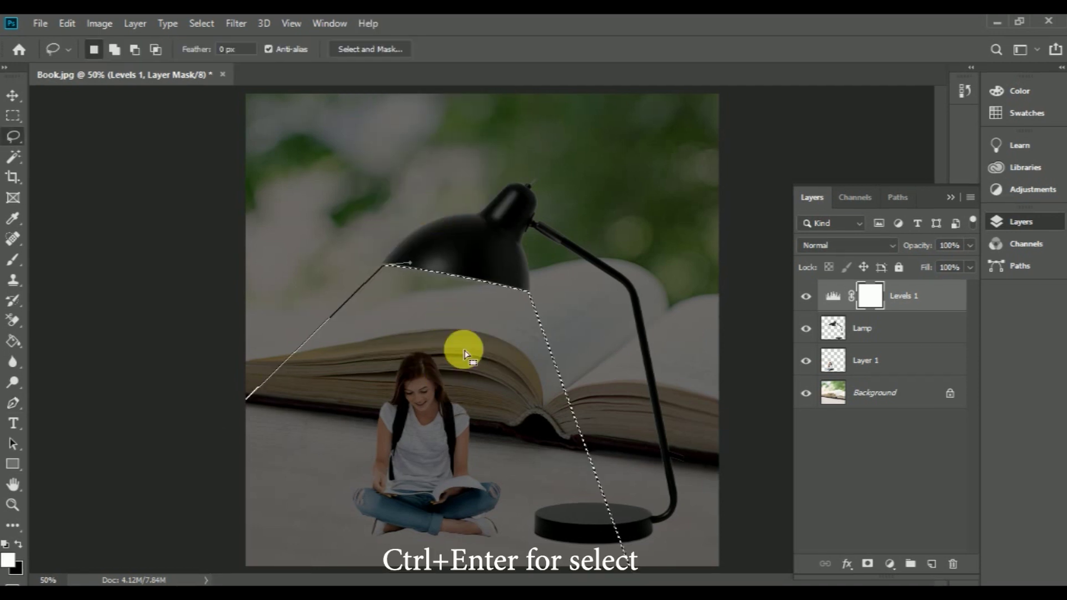
right_click(443, 358)
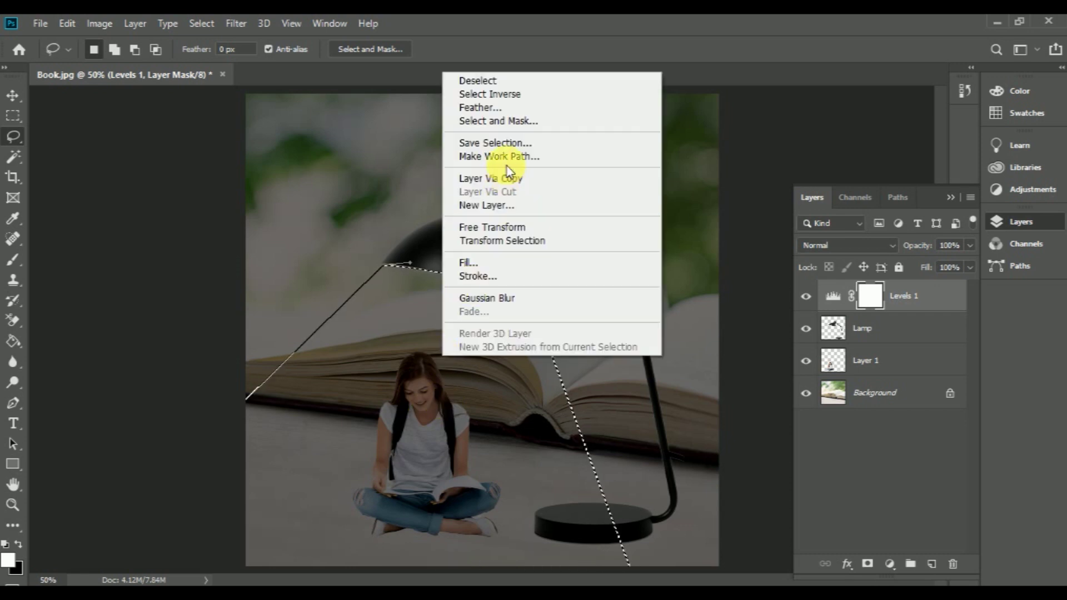
left_click(498, 107)
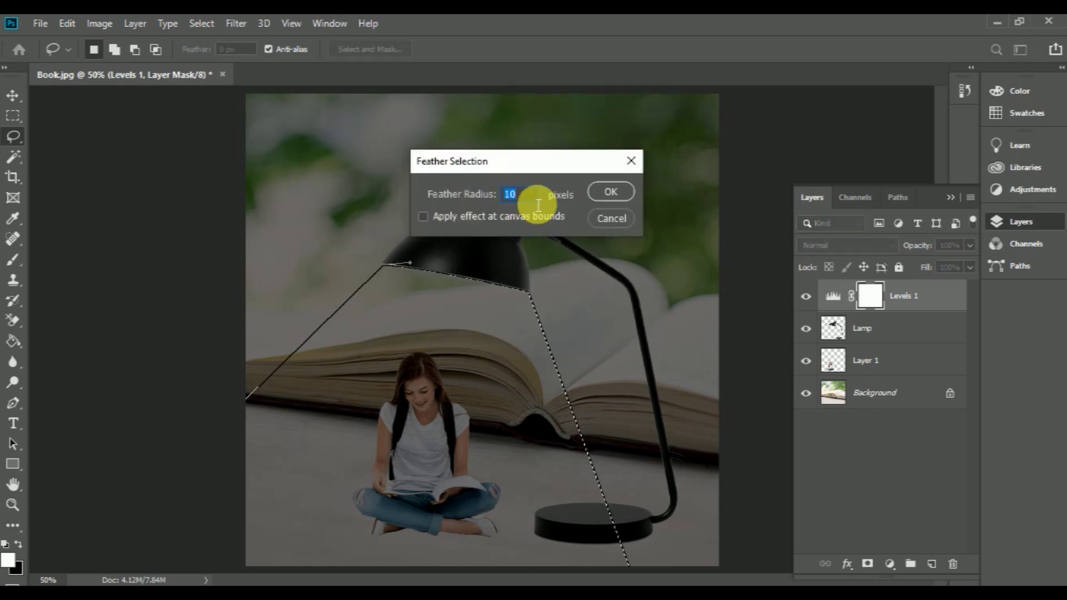
type("15")
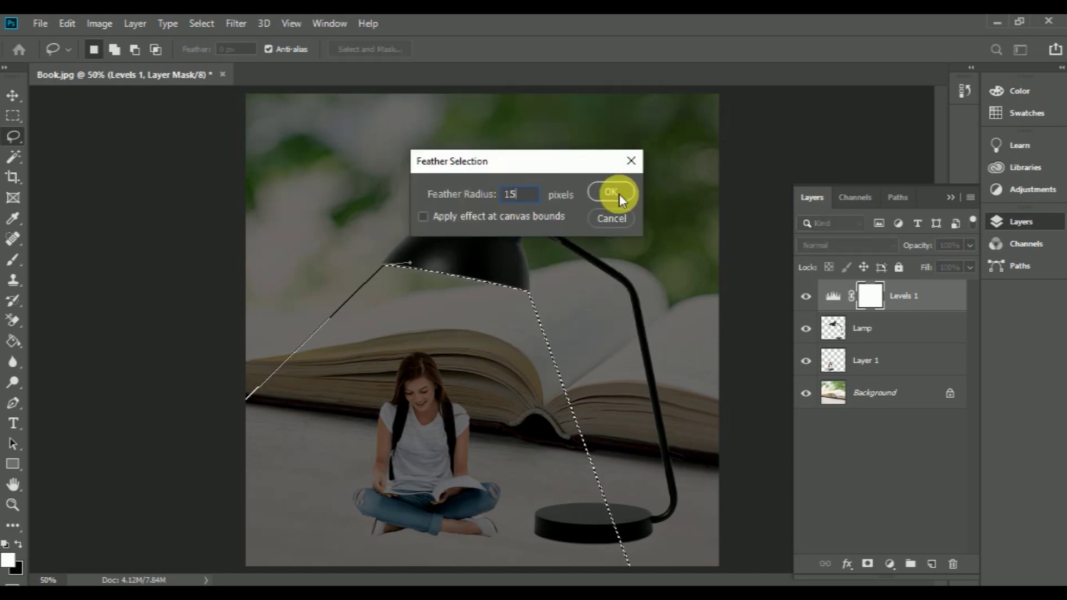
left_click(626, 192)
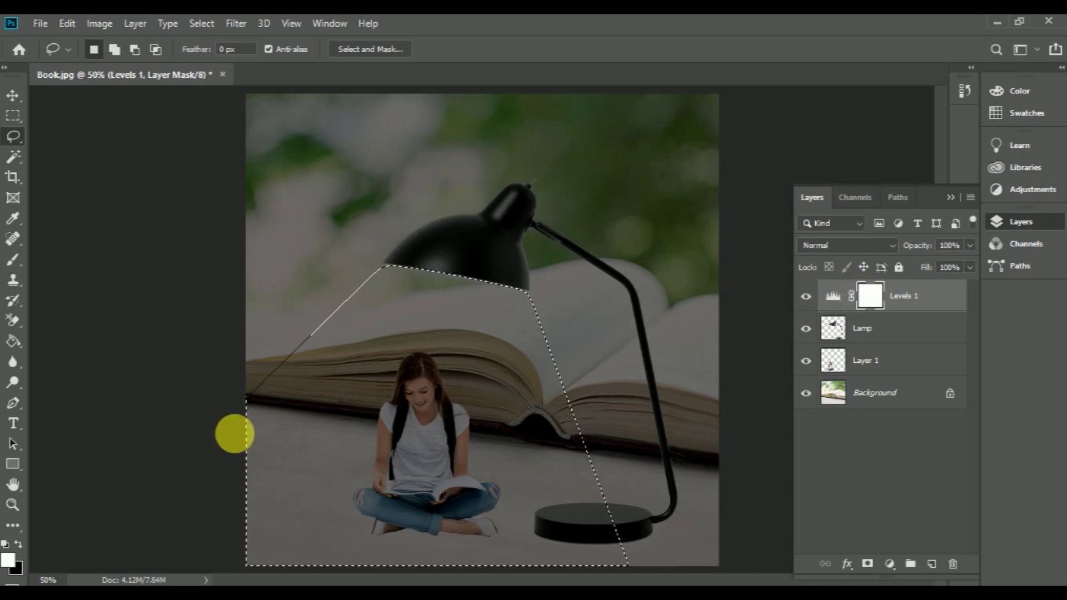
Step: Brush black onto the Levels 1 mask inside the feathered cone, then deselect
left_click(19, 543)
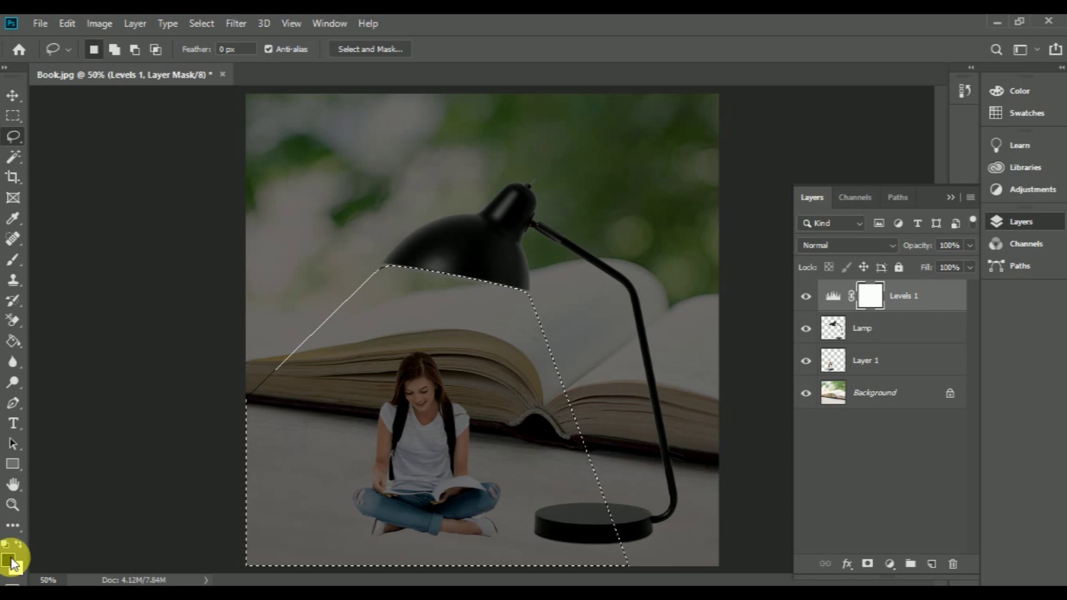
left_click(13, 259)
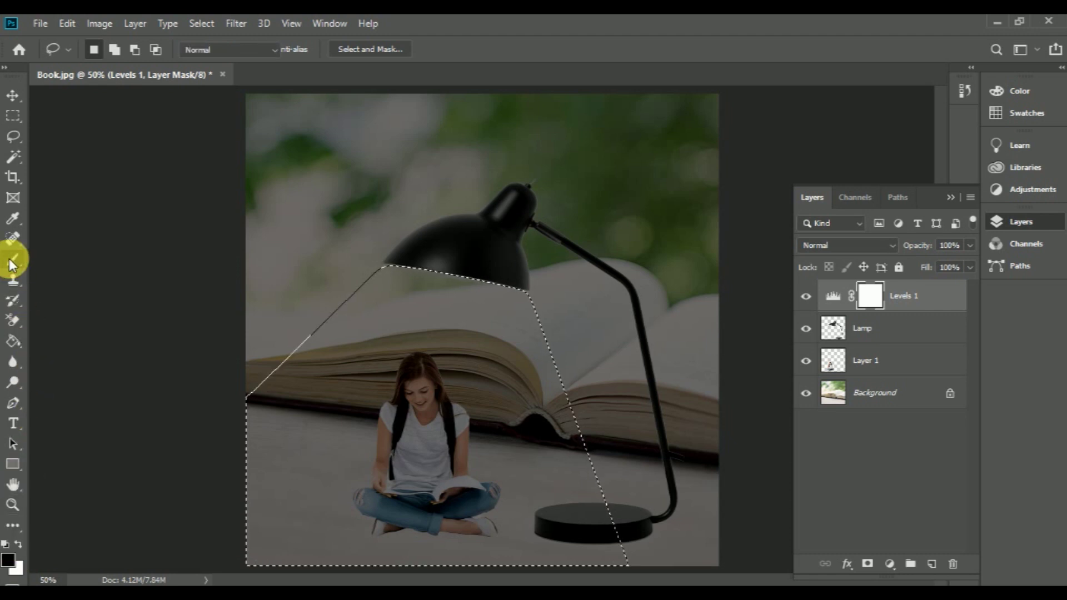
left_click(357, 352)
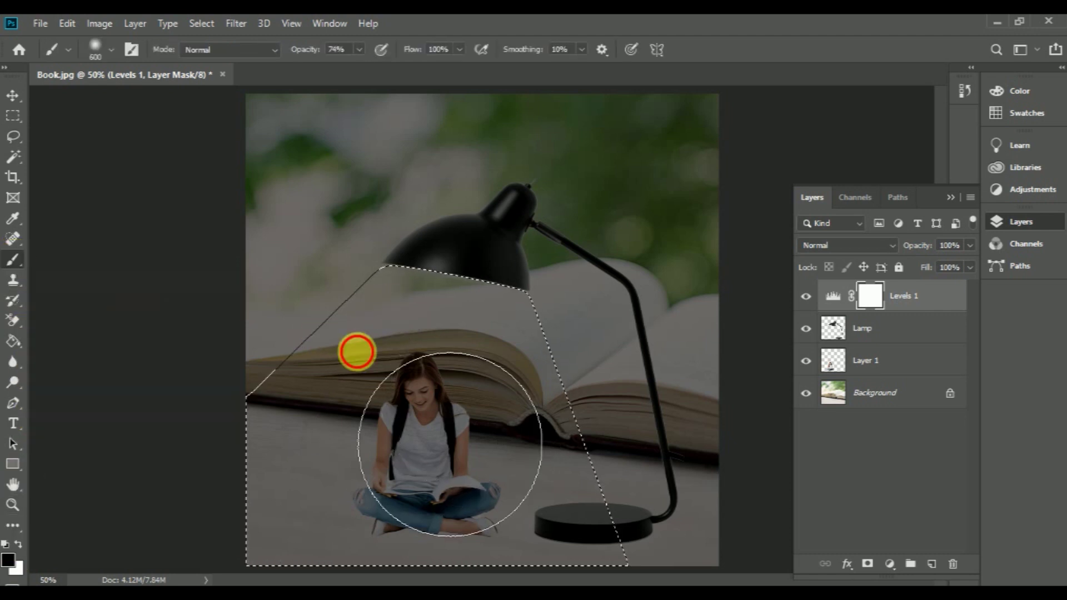
mouse_move(331, 409)
left_mouse_down()
mouse_move(413, 547)
mouse_move(464, 423)
mouse_move(395, 449)
mouse_move(446, 409)
left_mouse_up()
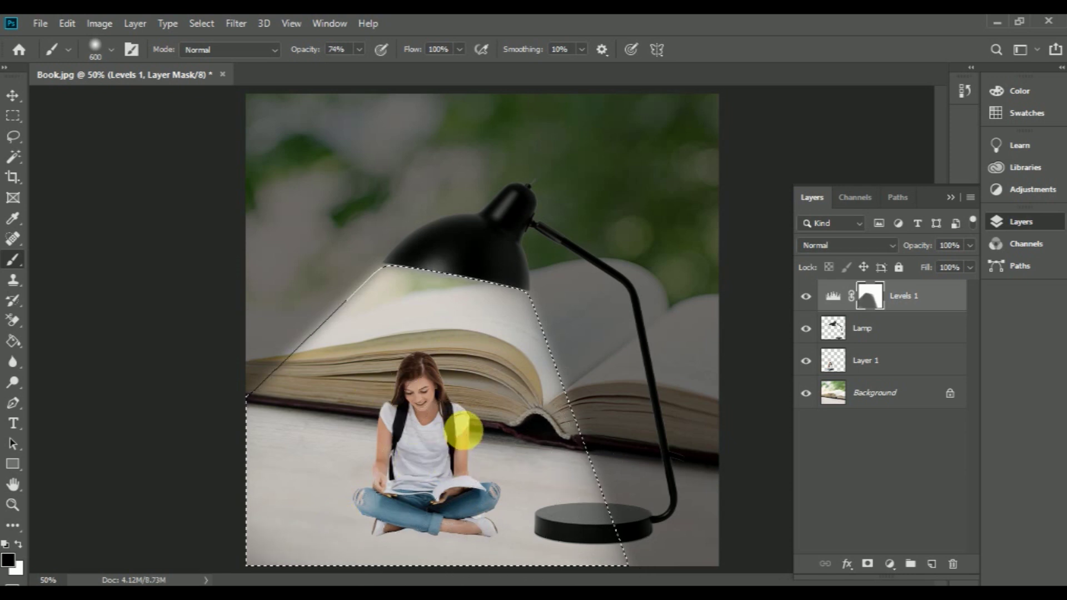
left_click(203, 24)
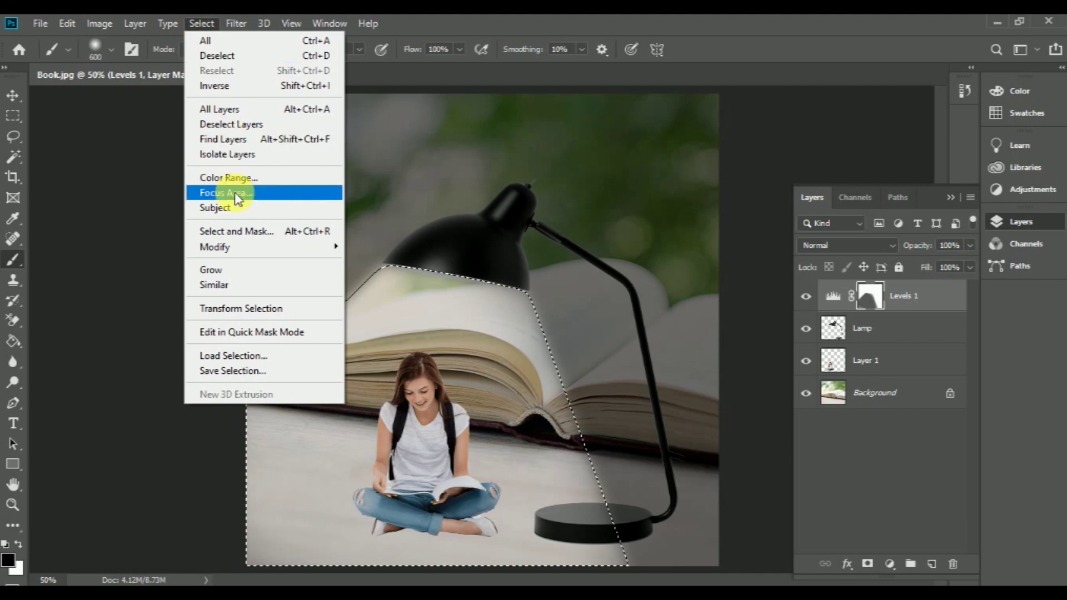
left_click(217, 56)
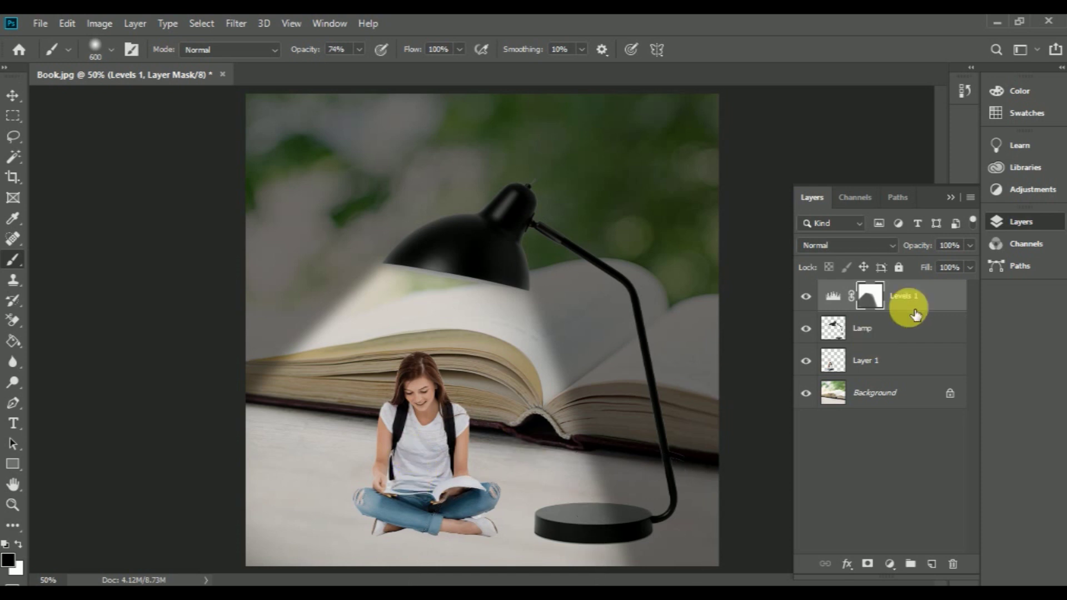
Step: Add a Curves 1 adjustment layer with a slightly lowered two-point curve
left_click(856, 294)
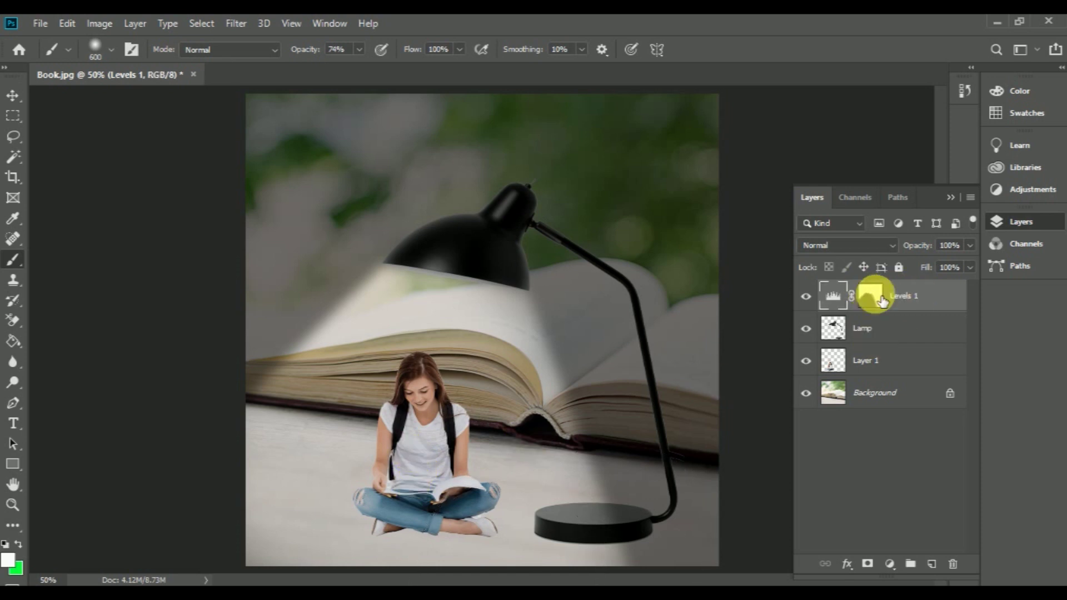
left_click(879, 300)
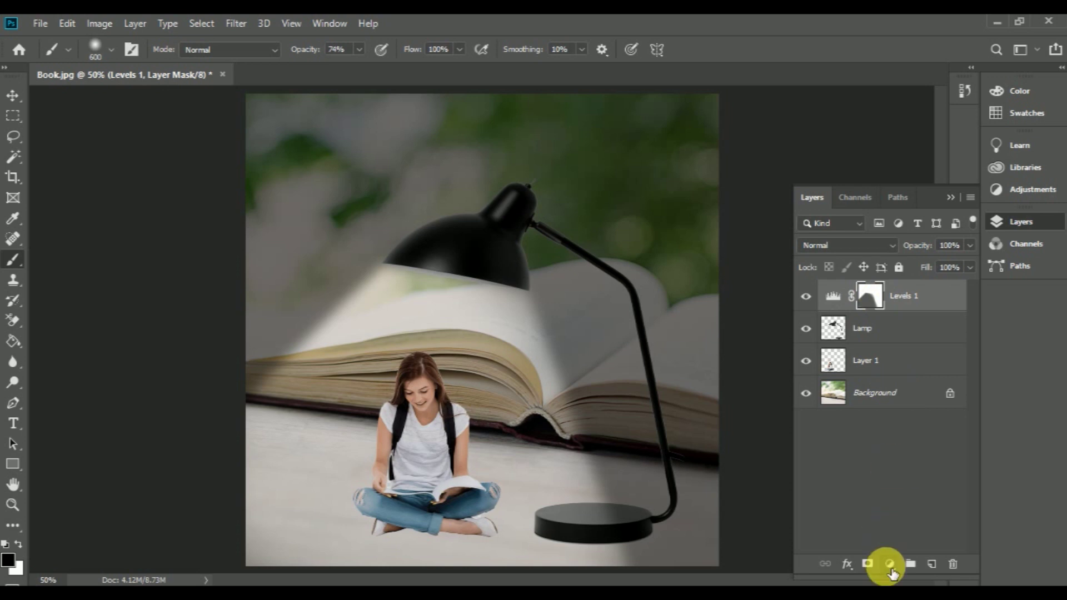
left_click(890, 565)
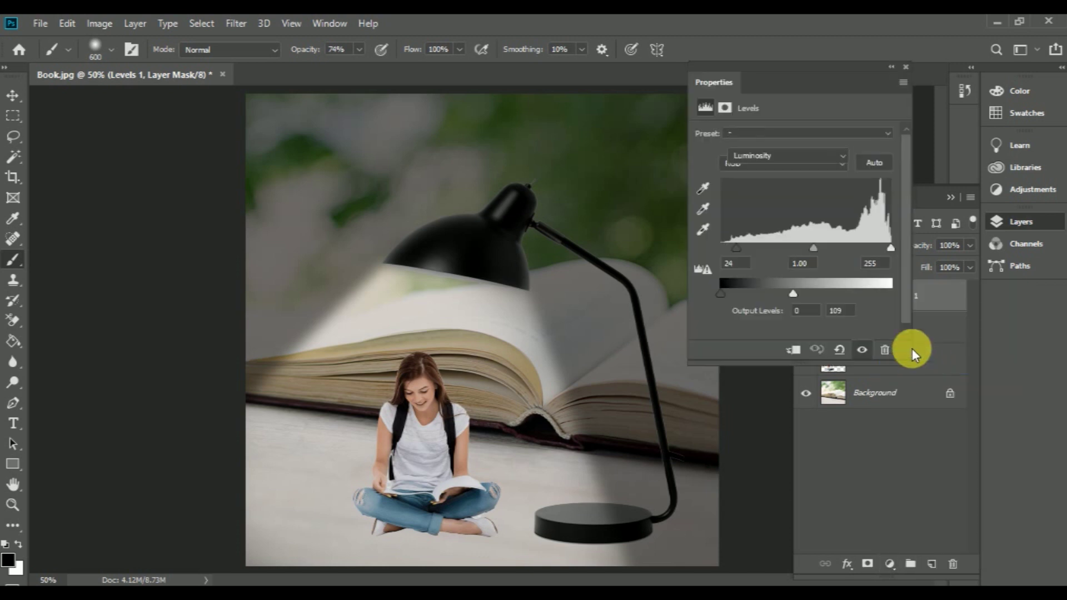
left_click(813, 239)
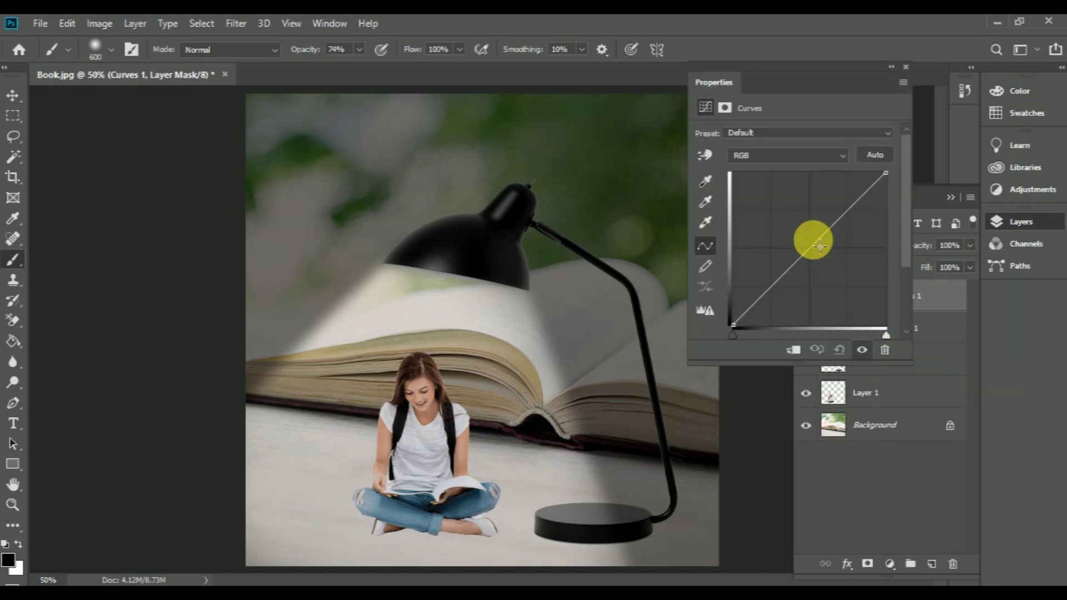
left_click_drag(819, 243, 823, 250)
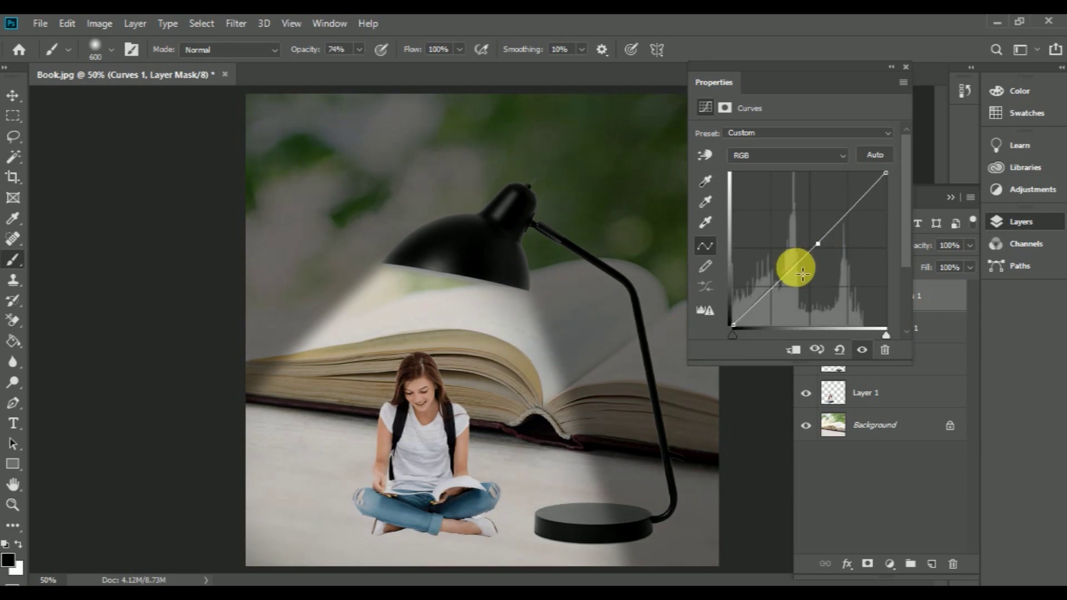
left_click_drag(799, 269, 800, 274)
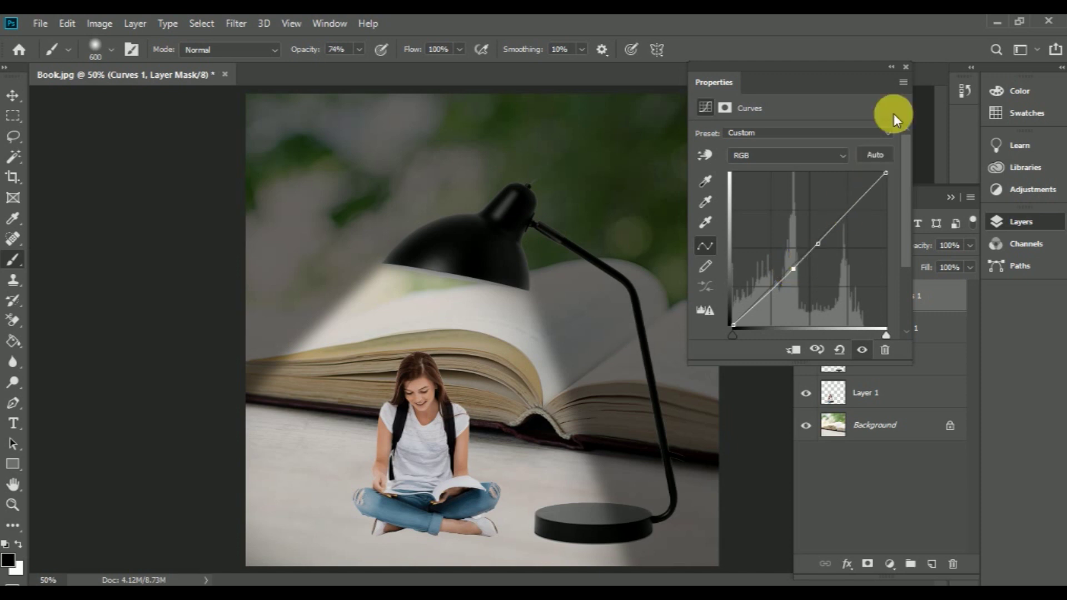
left_click(905, 66)
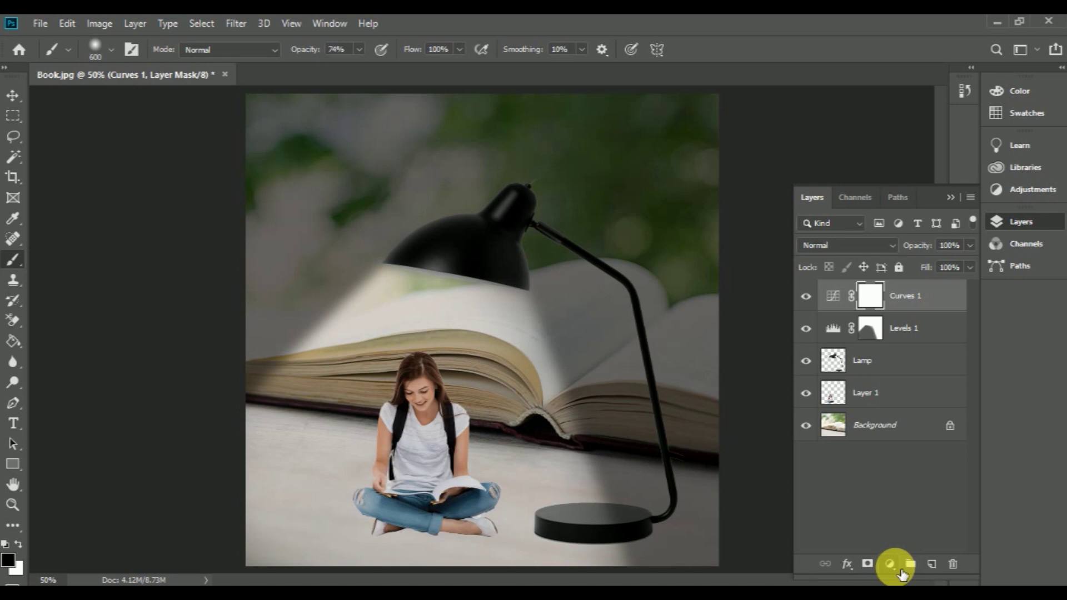
Step: Add a Levels 2 adjustment layer with black input 15 and midtones 1.11
left_click(901, 569)
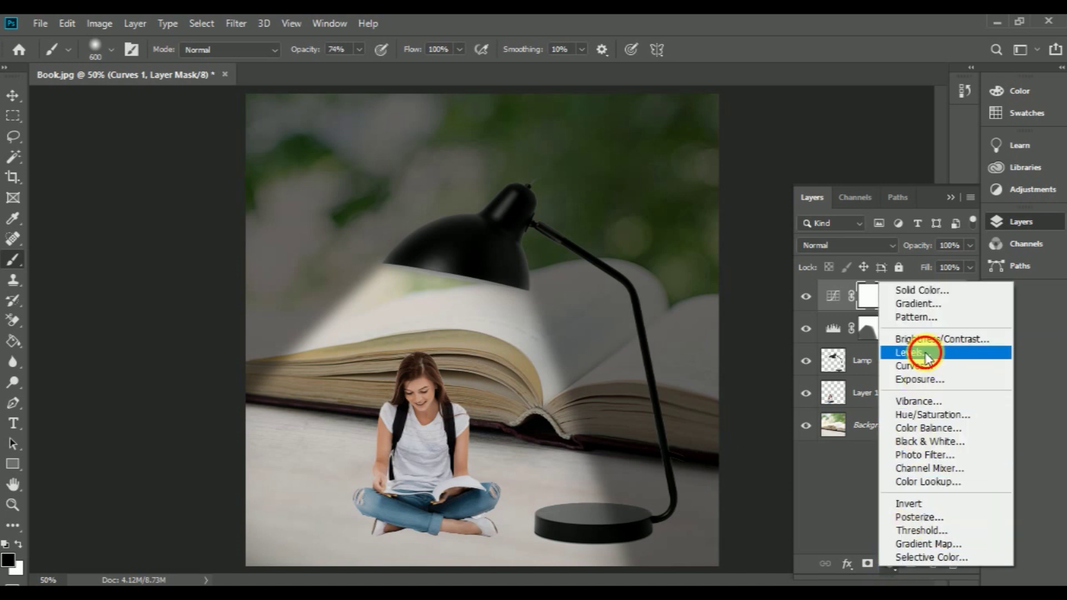
left_click(925, 354)
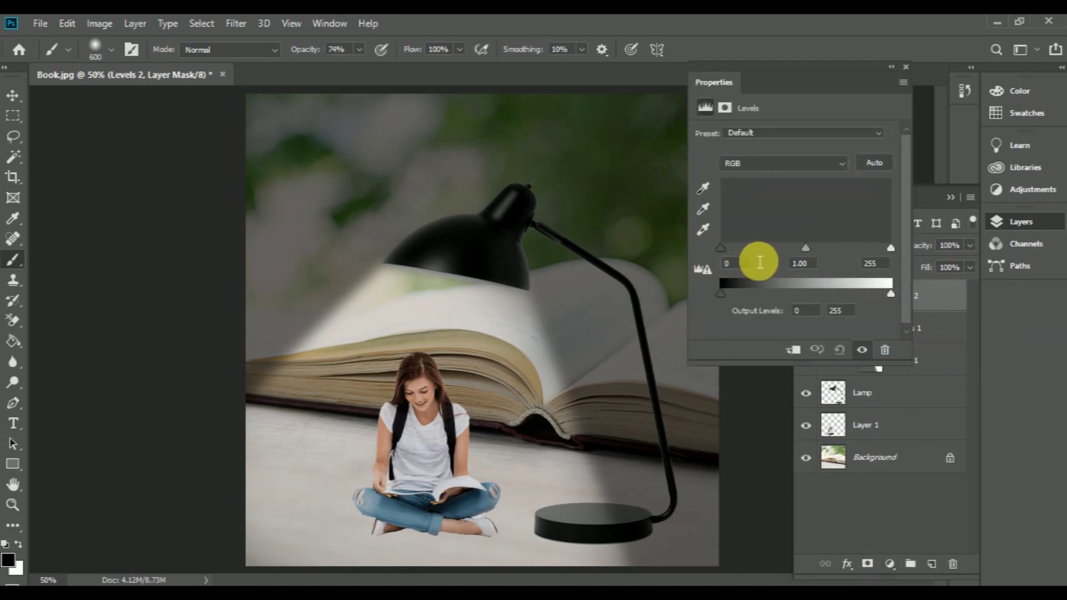
left_click_drag(721, 248, 731, 247)
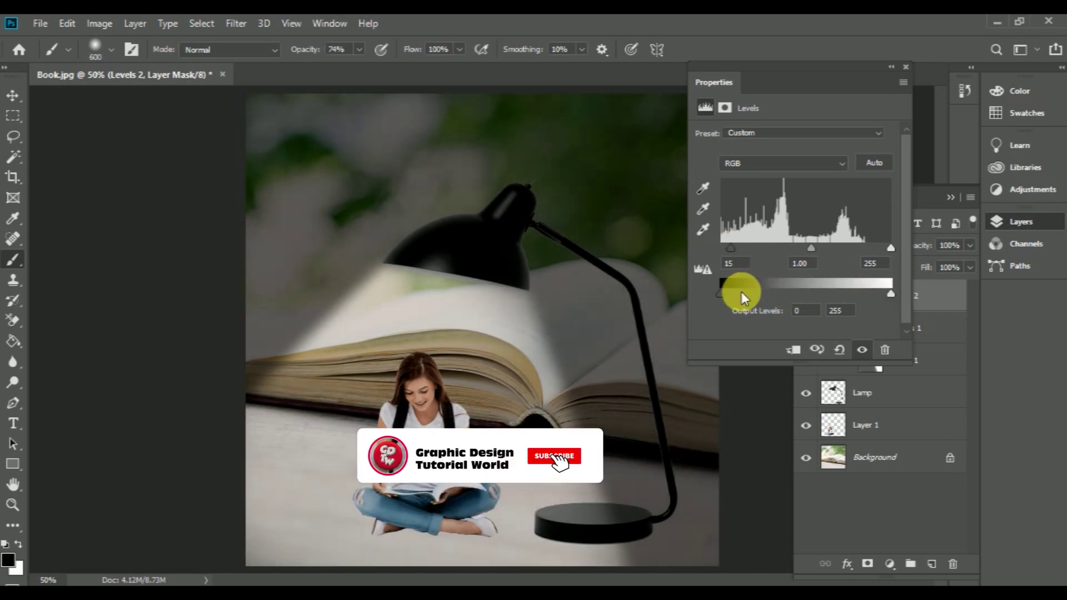
left_click_drag(722, 292, 718, 298)
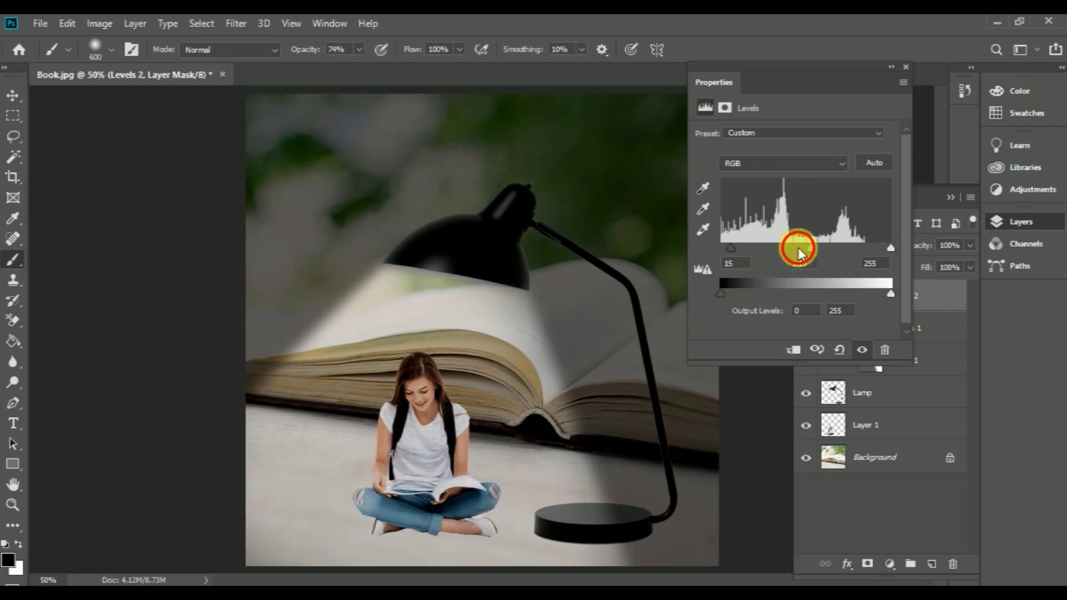
left_click_drag(798, 247, 798, 247)
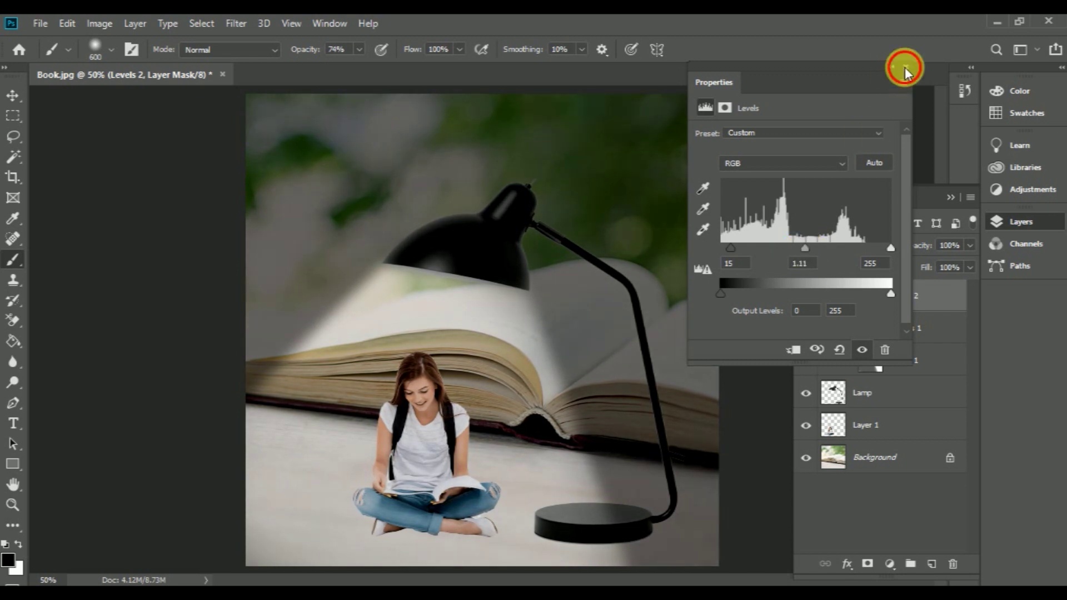
left_click(904, 67)
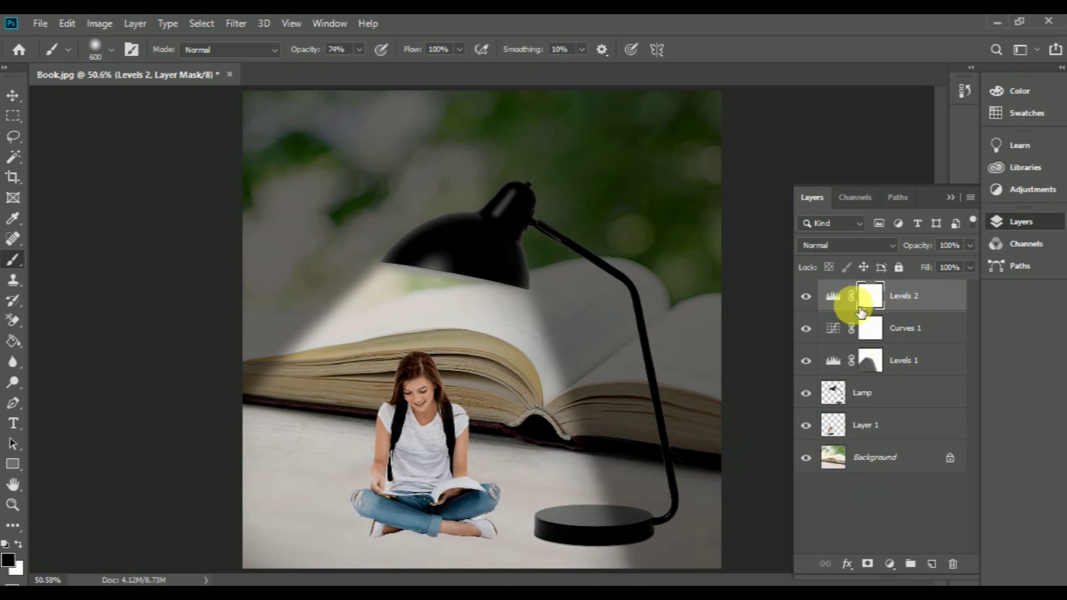
Step: Reopen the Levels 2 properties and fine-tune the black input level
double_click(842, 302)
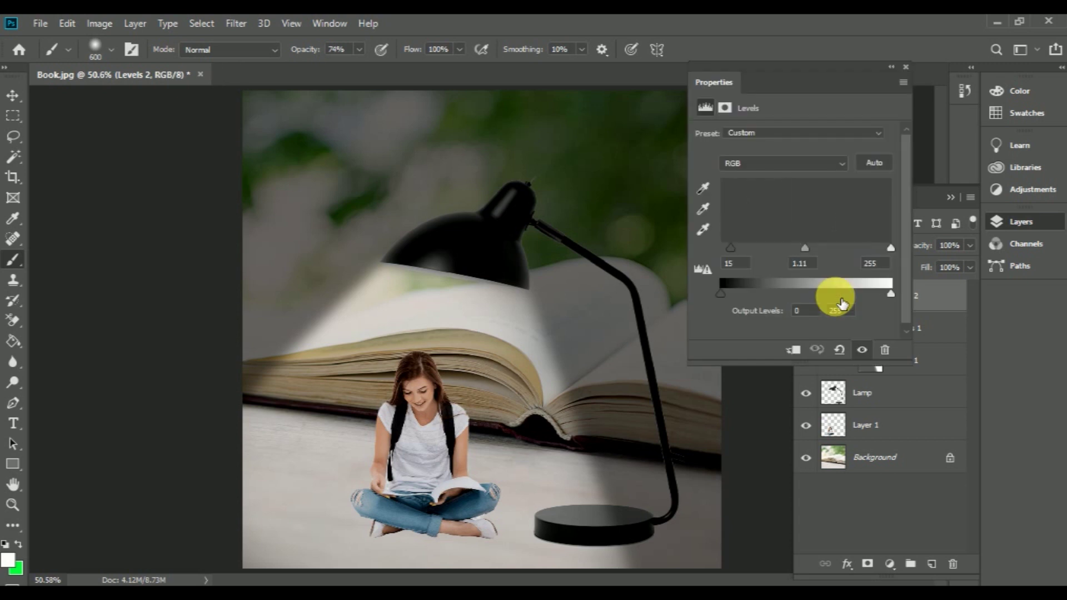
left_click(785, 350)
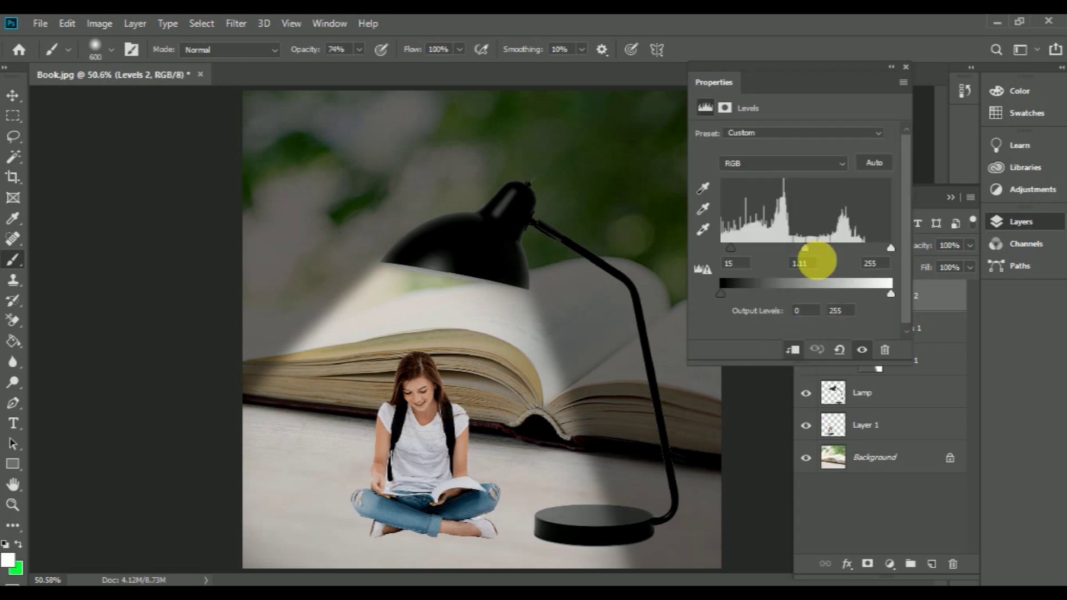
left_click_drag(731, 248, 729, 251)
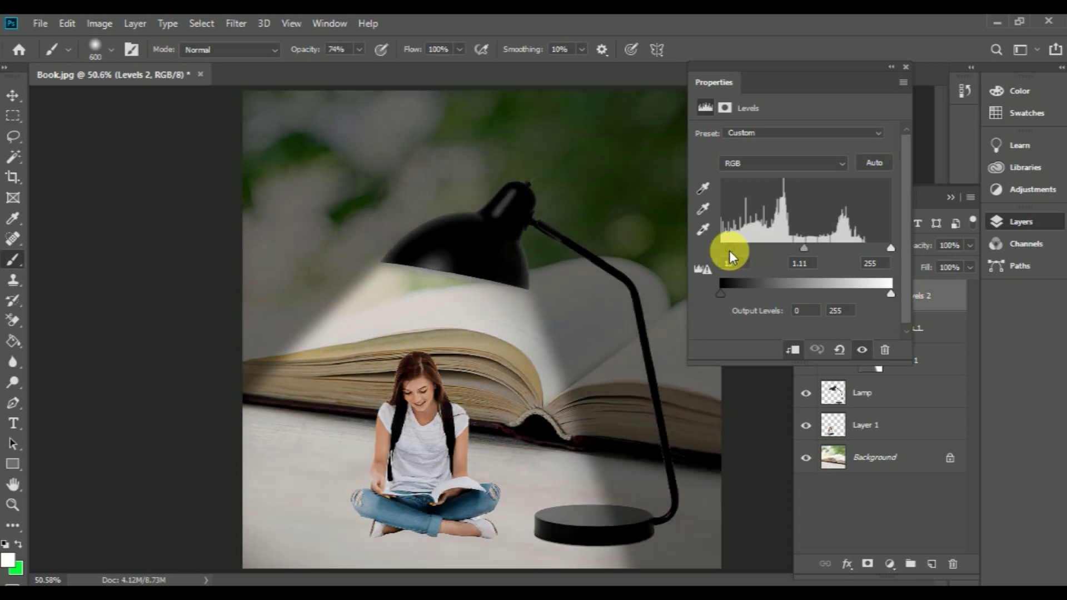
left_click(906, 66)
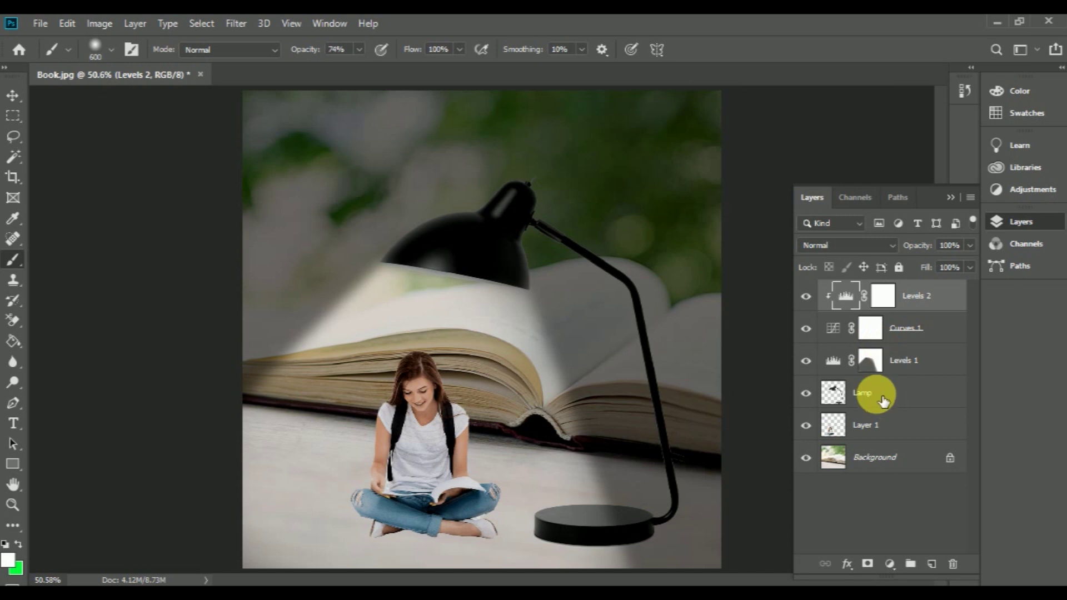
Step: Paint black on the Levels 1 mask around the girl with a 250 px brush, then select Layer 1
left_click(870, 362)
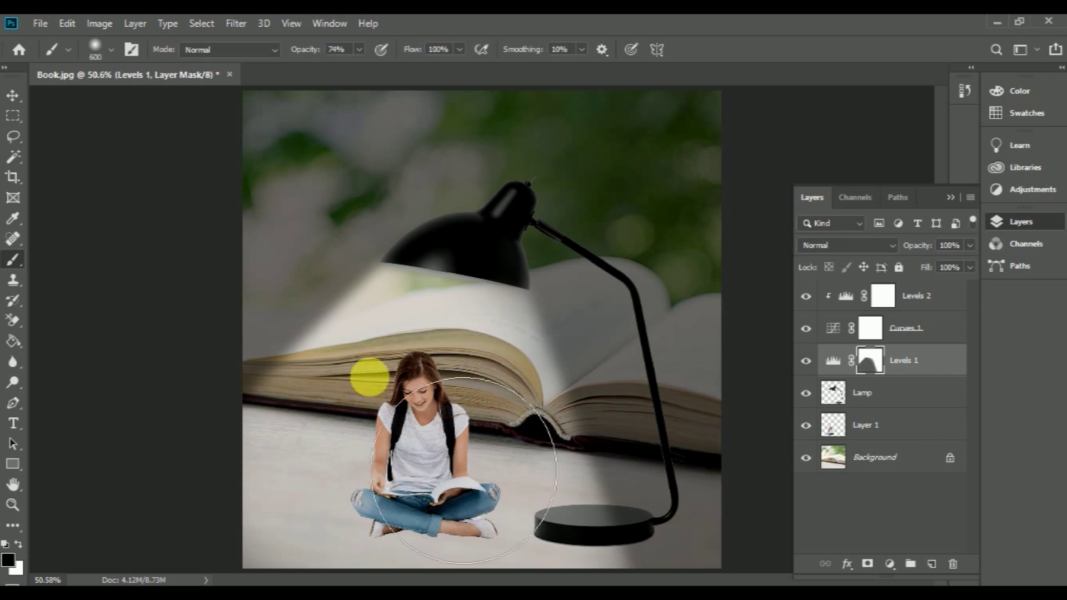
left_click_drag(326, 447, 307, 477)
mouse_move(522, 476)
left_mouse_down()
mouse_move(534, 538)
mouse_move(452, 548)
left_mouse_up()
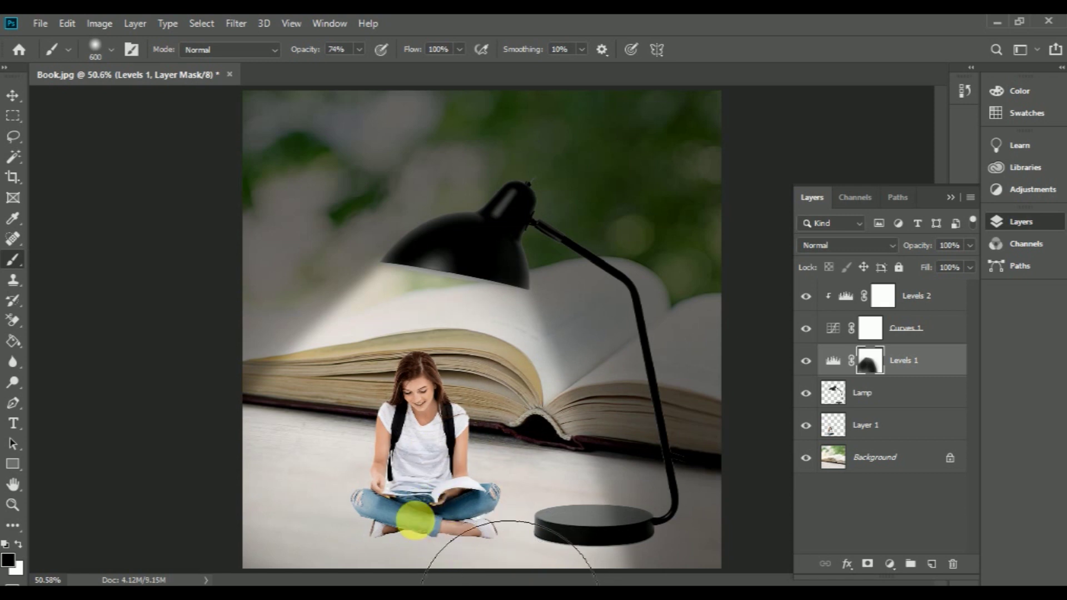
mouse_move(352, 543)
left_mouse_down()
mouse_move(433, 423)
mouse_move(444, 311)
left_mouse_up()
key("bracketleft")
key("bracketleft")
key("bracketleft")
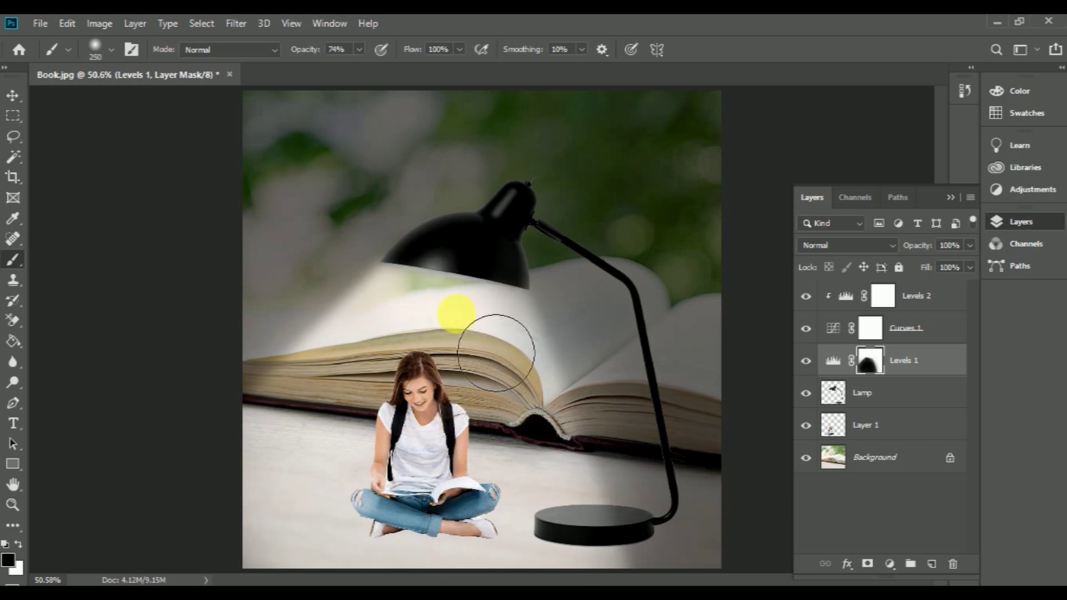
mouse_move(484, 351)
left_mouse_down()
mouse_move(530, 575)
mouse_move(326, 583)
mouse_move(433, 464)
mouse_move(350, 528)
mouse_move(469, 497)
left_mouse_up()
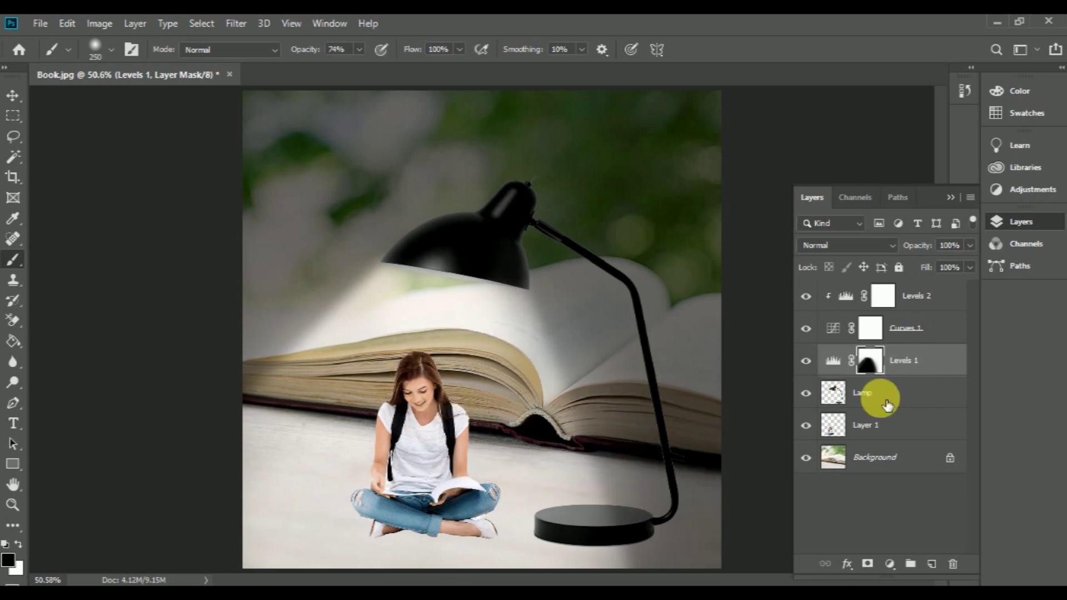
left_click(911, 396)
left_click(914, 434)
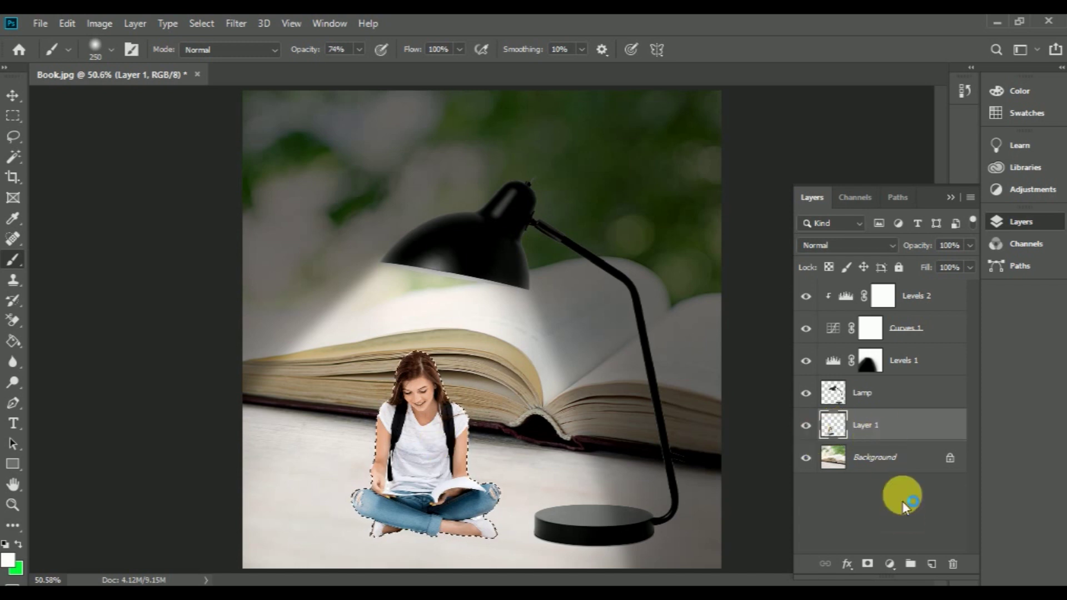
Step: Create Layer 2 above Background and fill the girl's selection with black
left_click(889, 451)
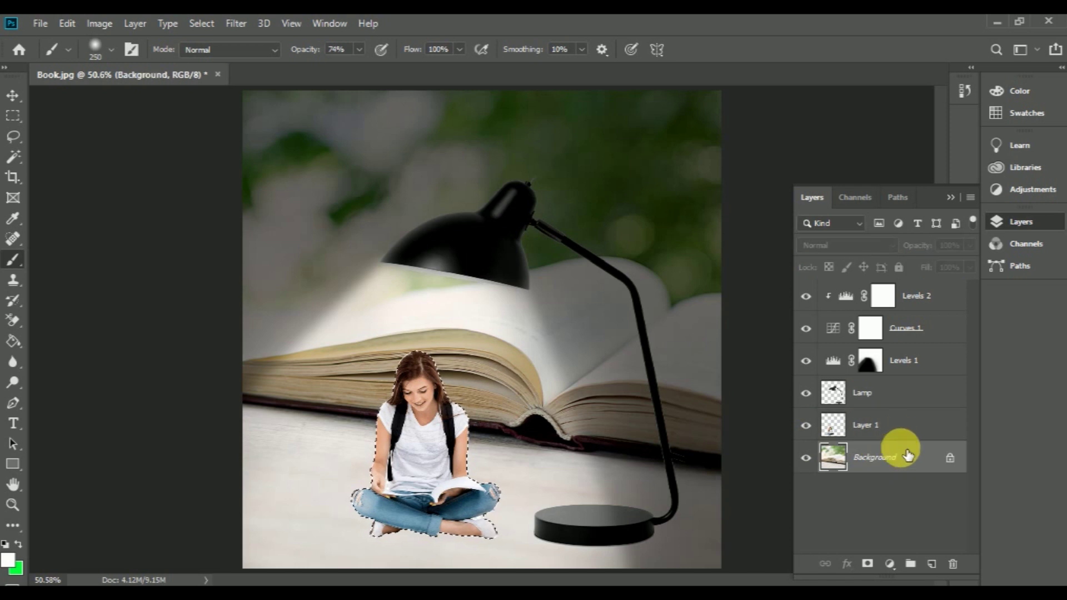
key("ctrl+shift+alt+n")
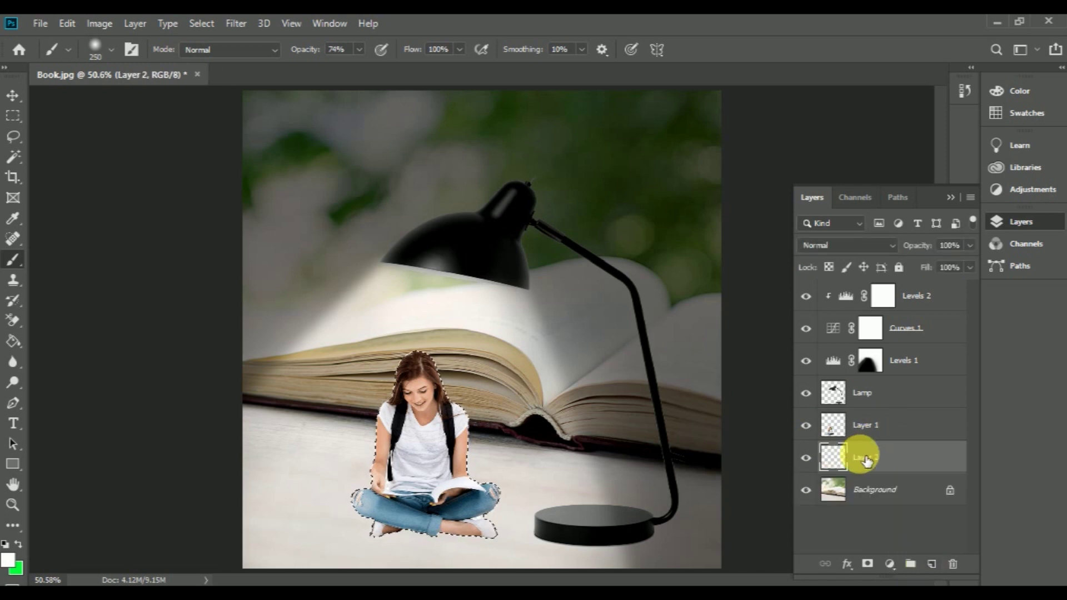
left_click(7, 546)
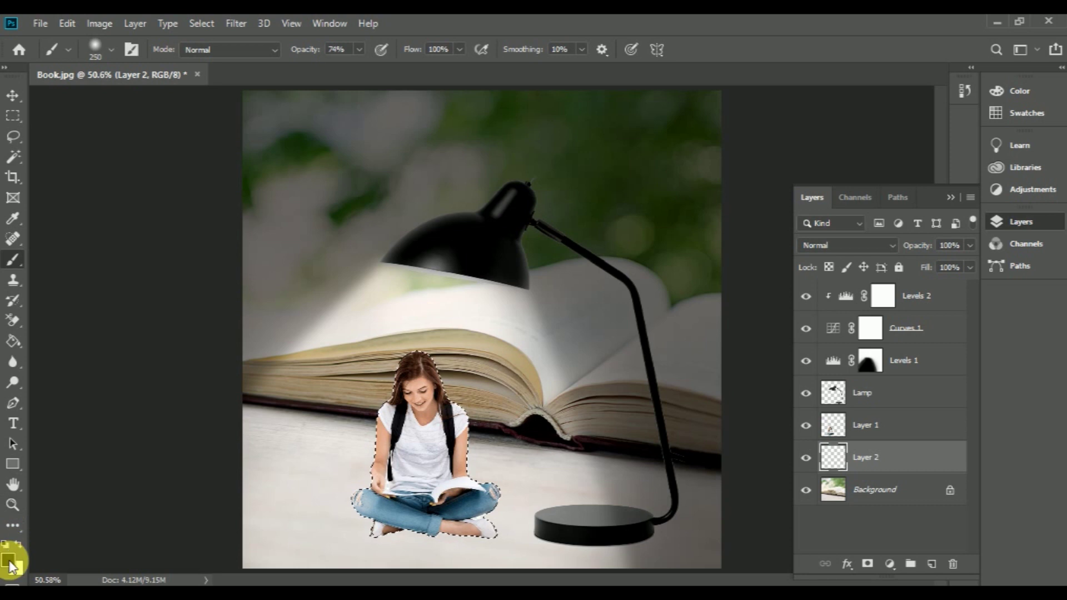
left_click(13, 342)
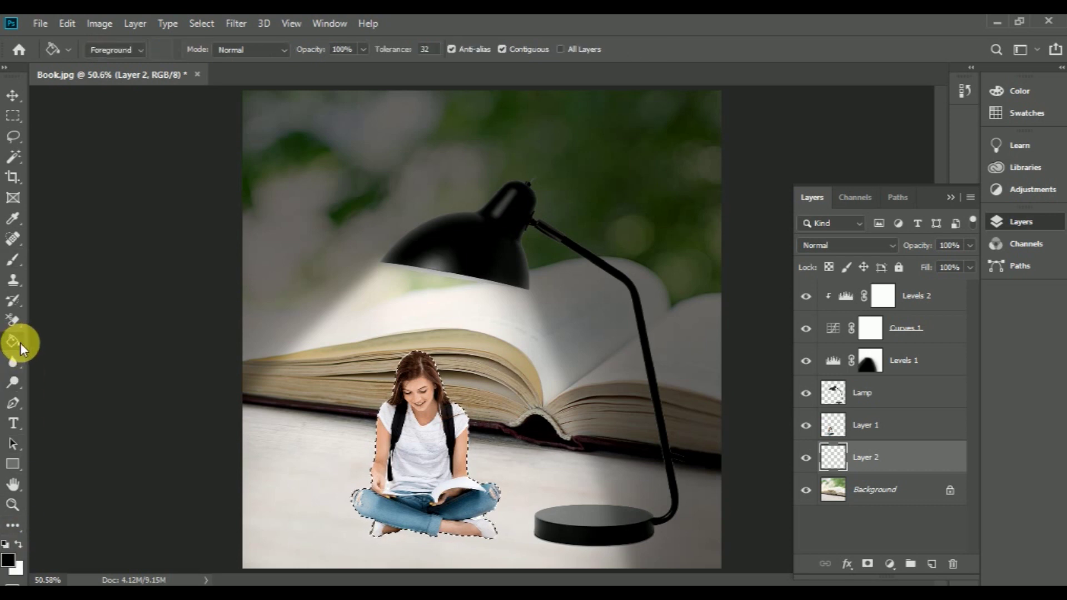
left_click(423, 458)
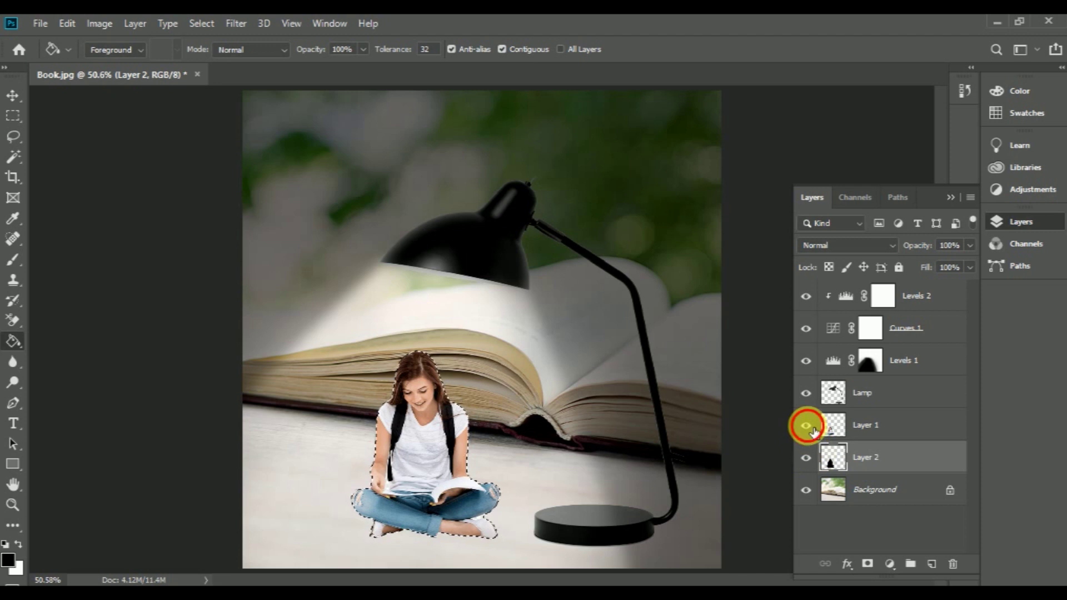
left_click(807, 425)
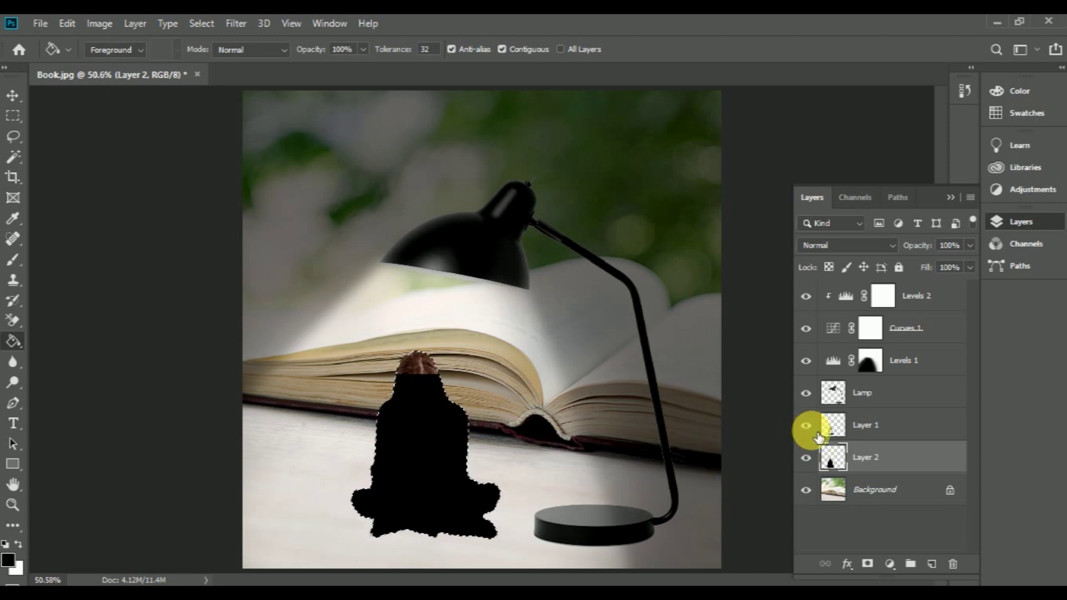
left_click(806, 426)
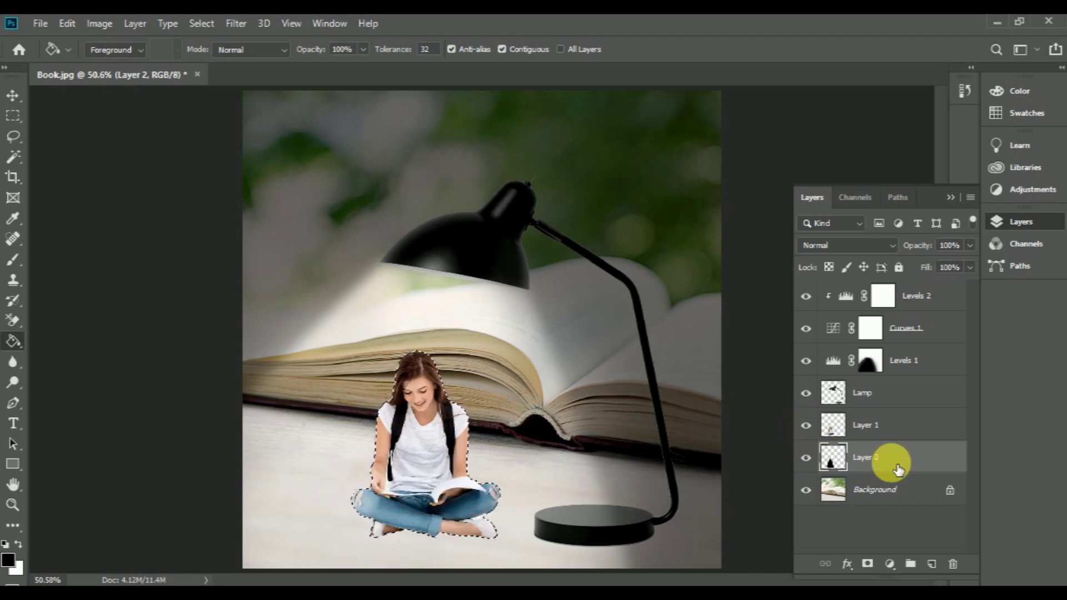
Step: Free-transform the Layer 2 silhouette into a flattened, slanted floor shadow, then deselect
left_click(67, 24)
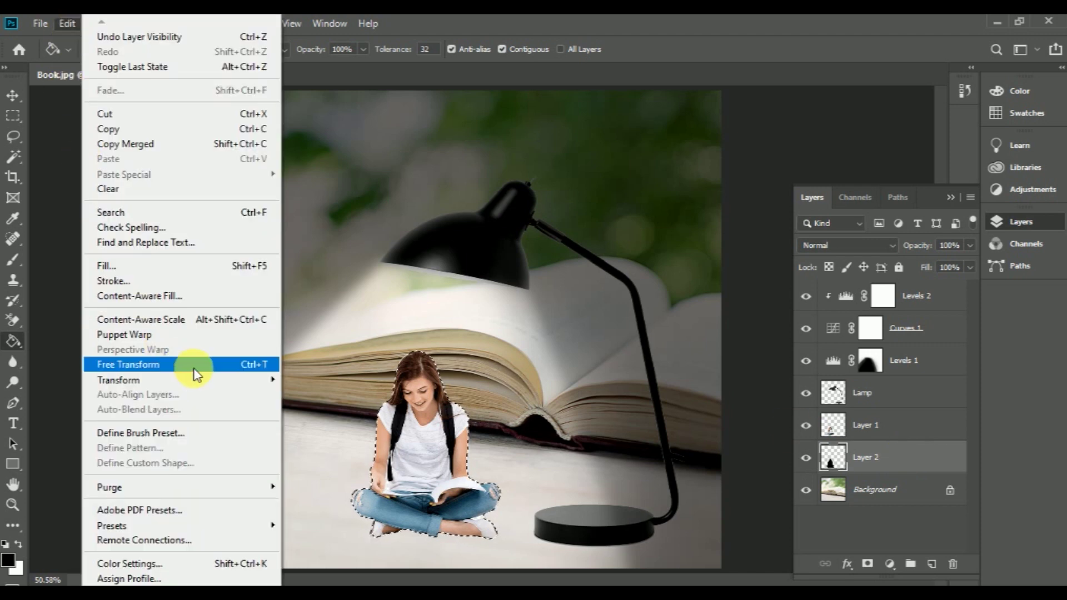
left_click(217, 372)
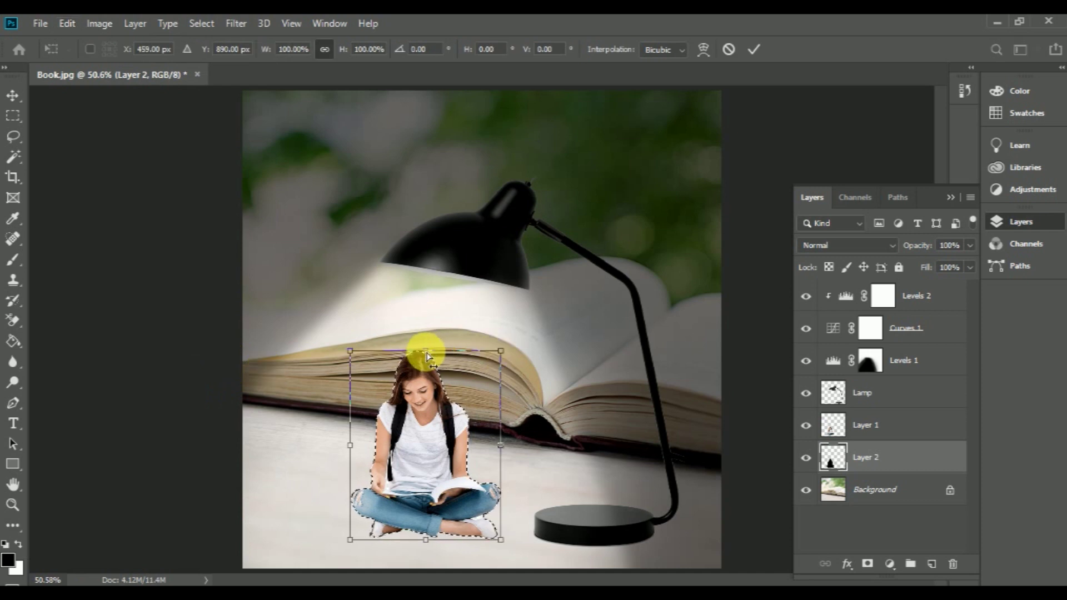
mouse_move(425, 350)
left_mouse_down()
mouse_move(357, 405)
mouse_move(340, 486)
mouse_move(354, 511)
mouse_move(345, 506)
left_mouse_up()
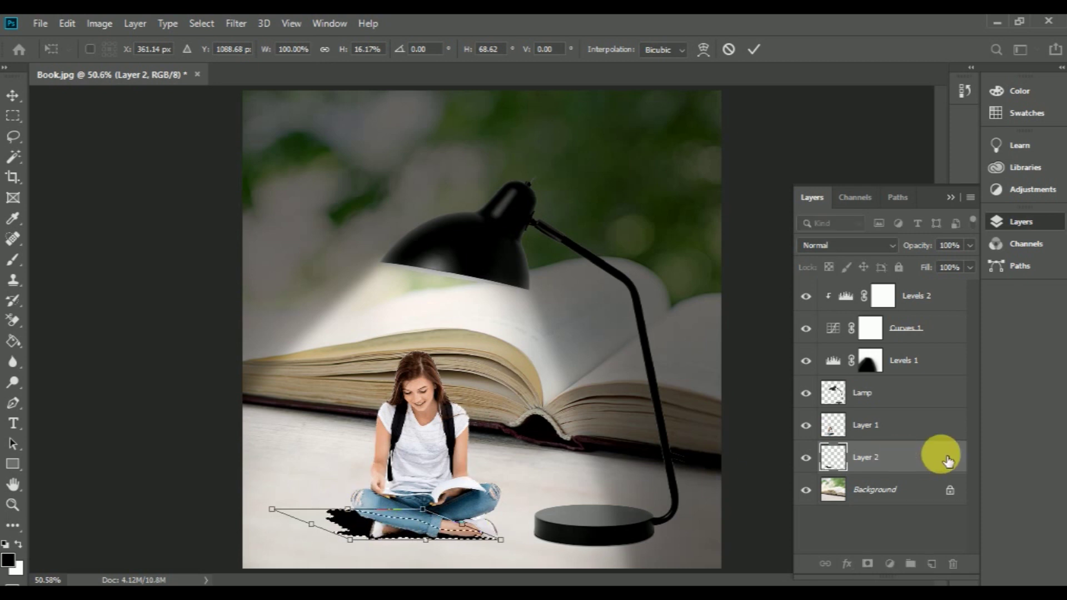
left_click(753, 49)
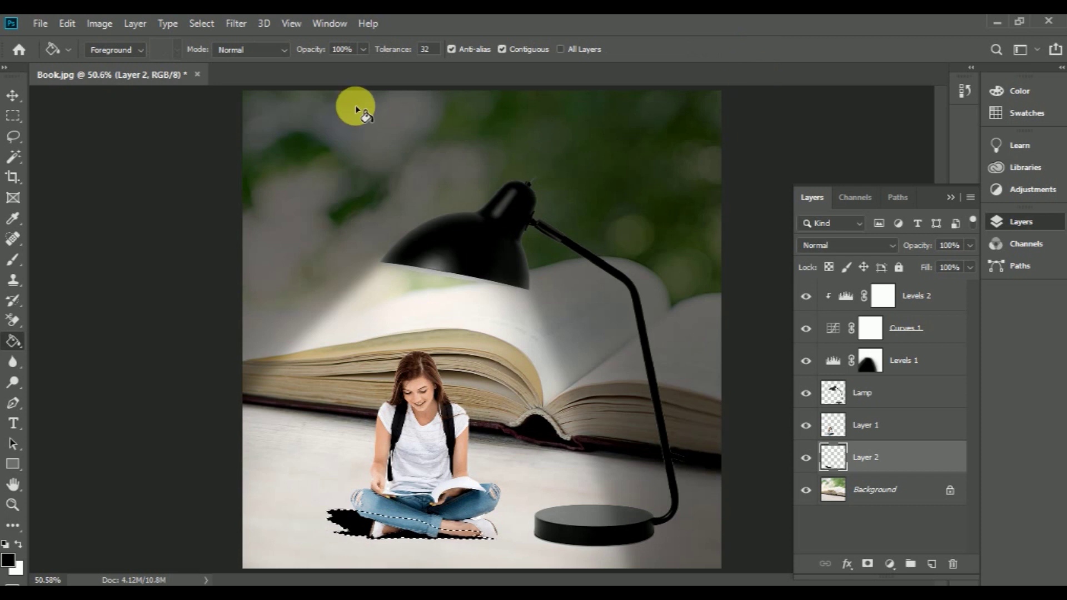
left_click(209, 25)
left_click(215, 52)
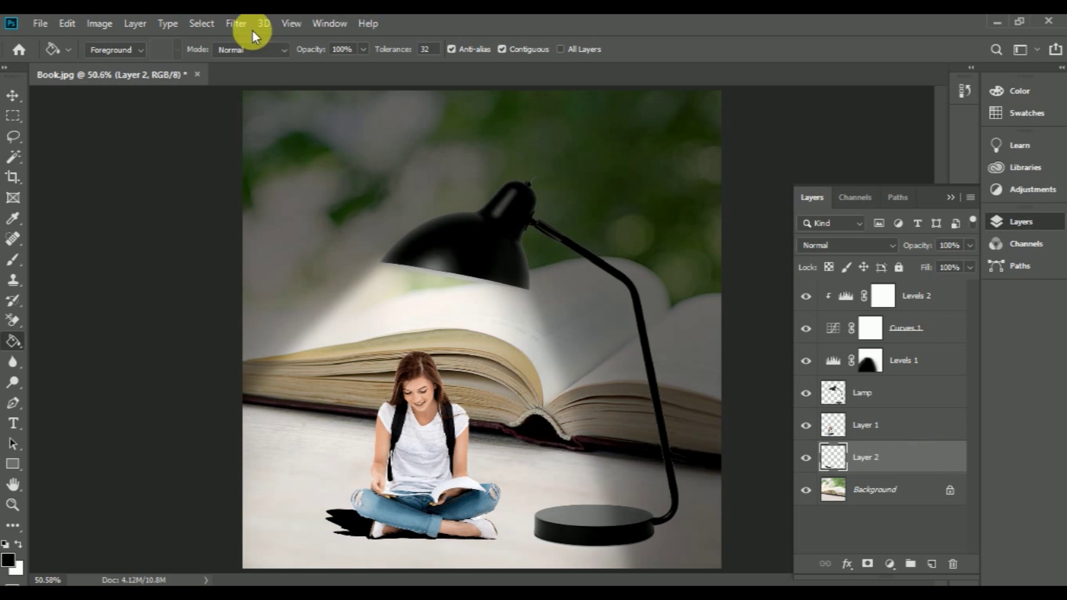
Step: Apply a 7 px Gaussian Blur to the Layer 2 shadow and set its opacity to 47%
left_click(238, 25)
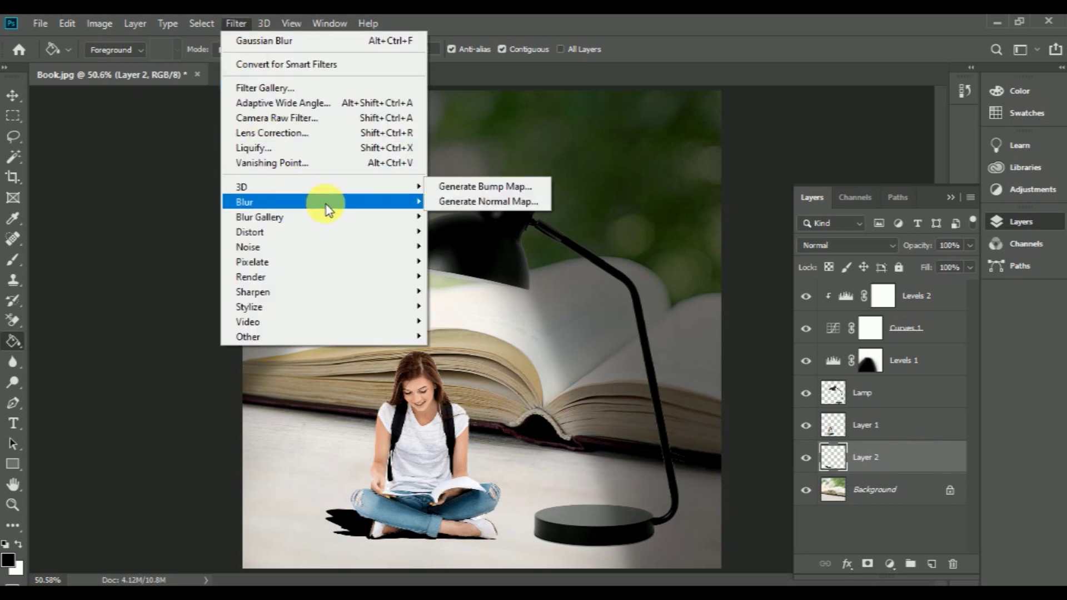
mouse_move(245, 202)
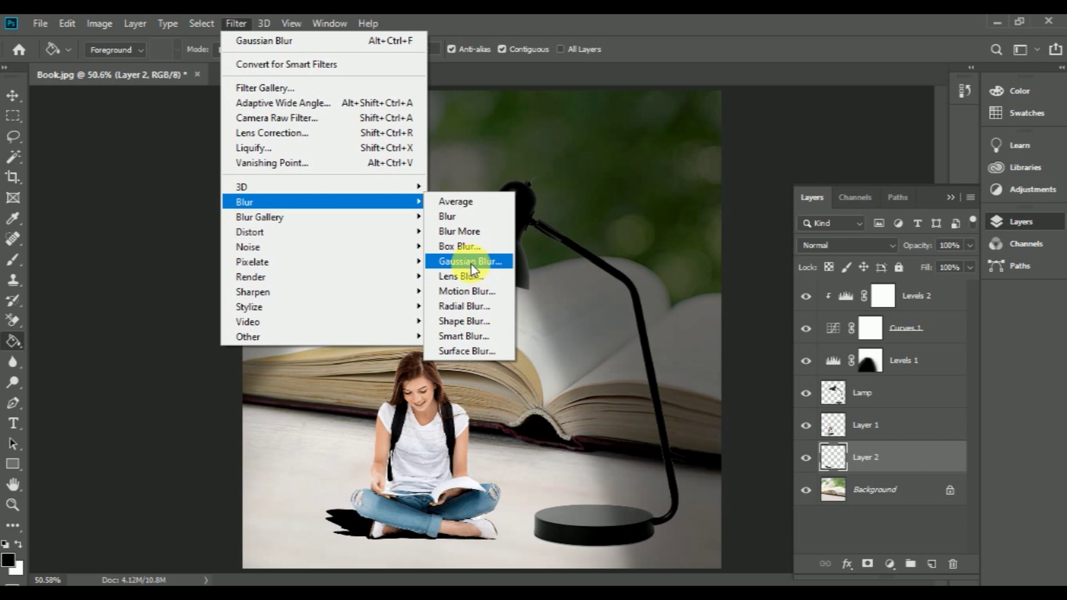
left_click(481, 265)
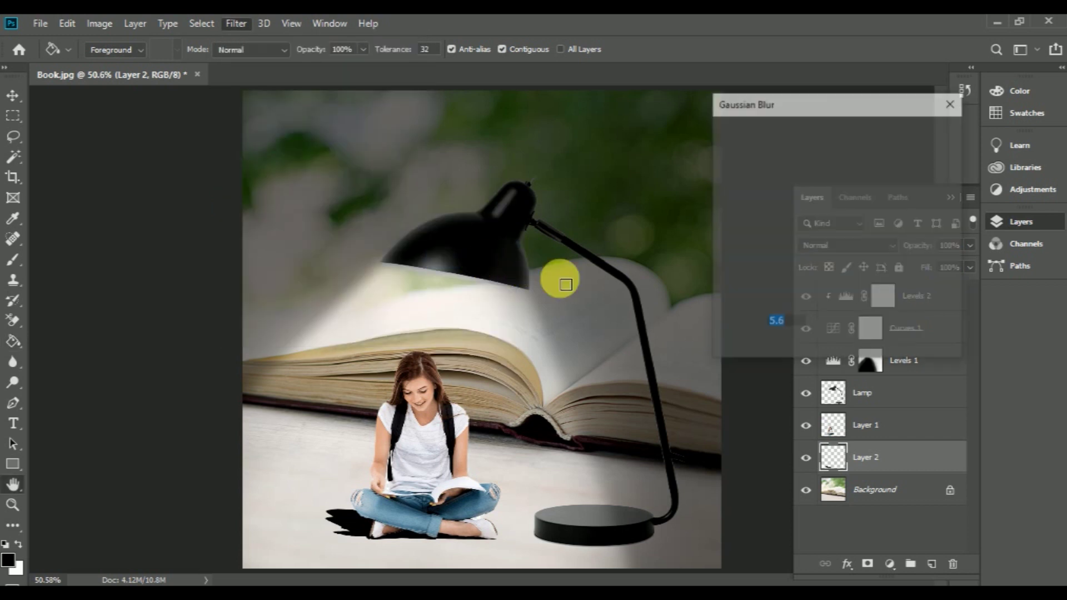
left_click_drag(747, 323, 819, 362)
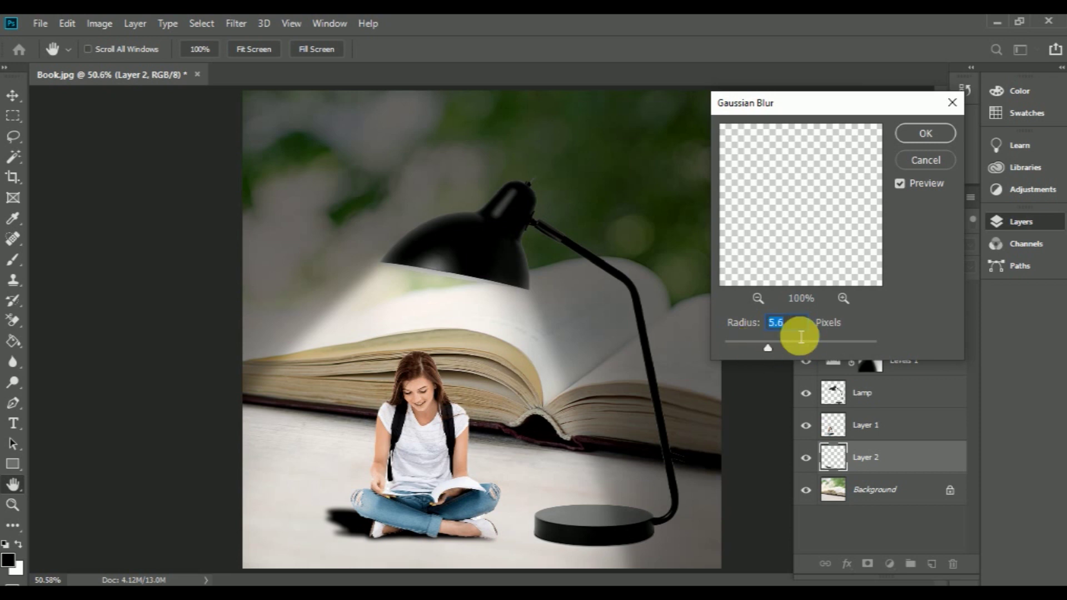
type("7")
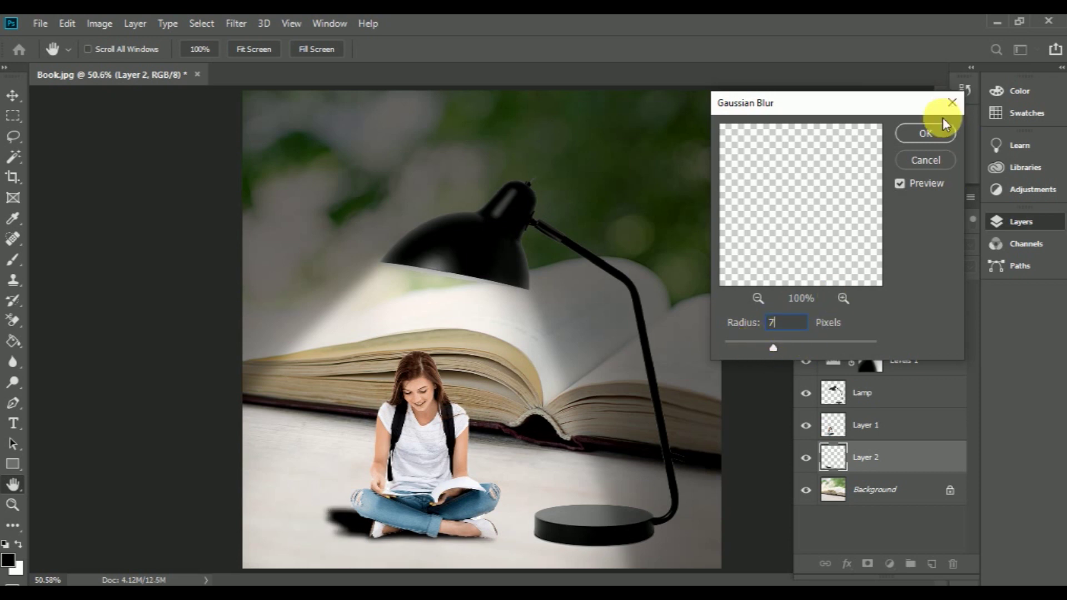
left_click(929, 134)
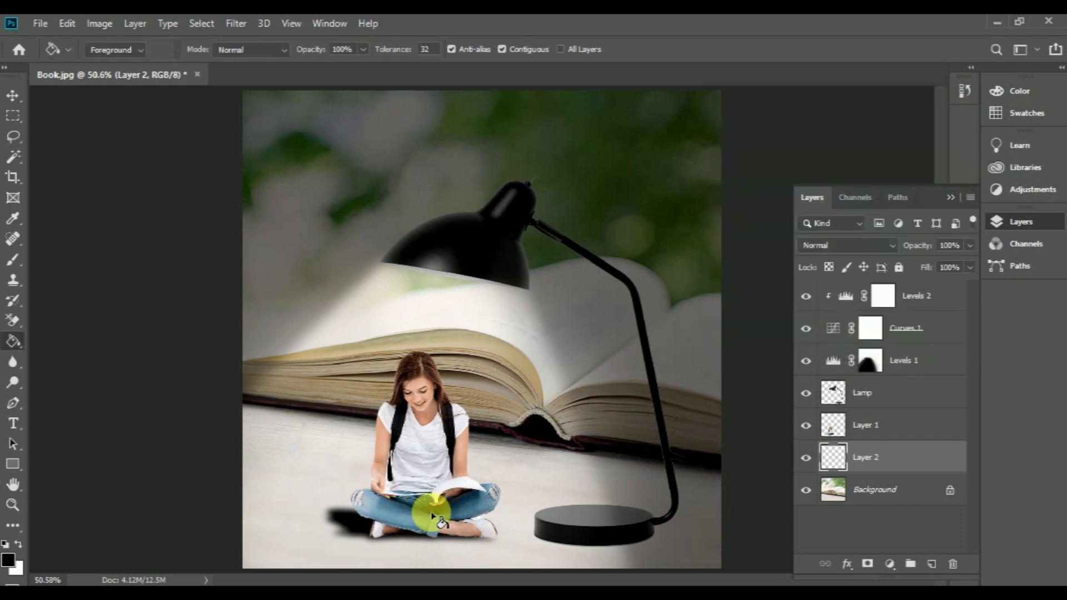
left_click_drag(930, 251, 897, 259)
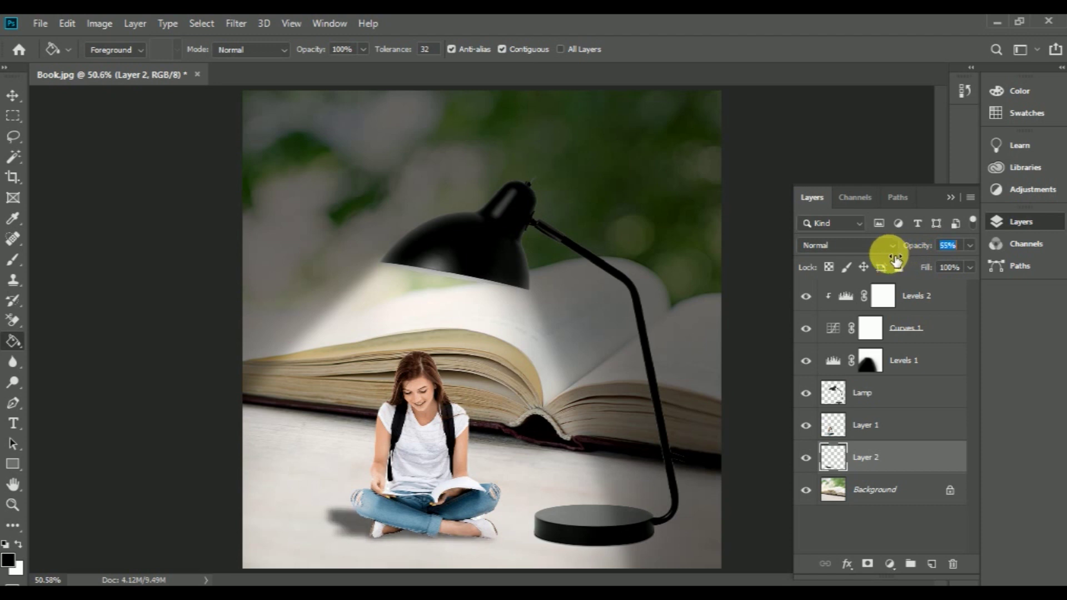
left_click_drag(892, 260, 889, 260)
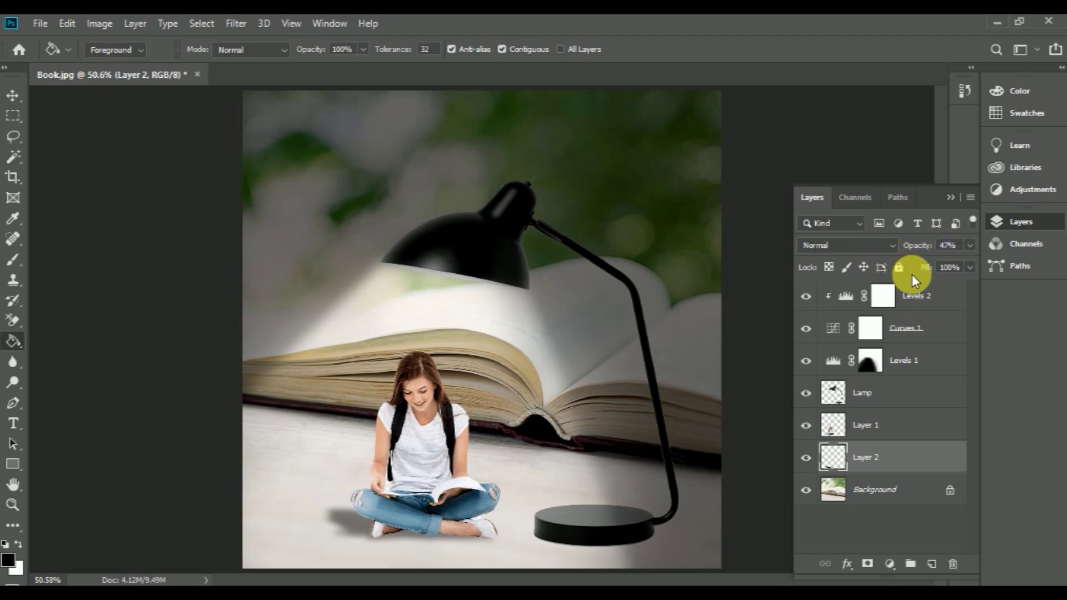
Step: Save as JPEG 'Photo Miniature effect tutorial in photoshop cc' at Maximum quality 11
left_click(12, 97)
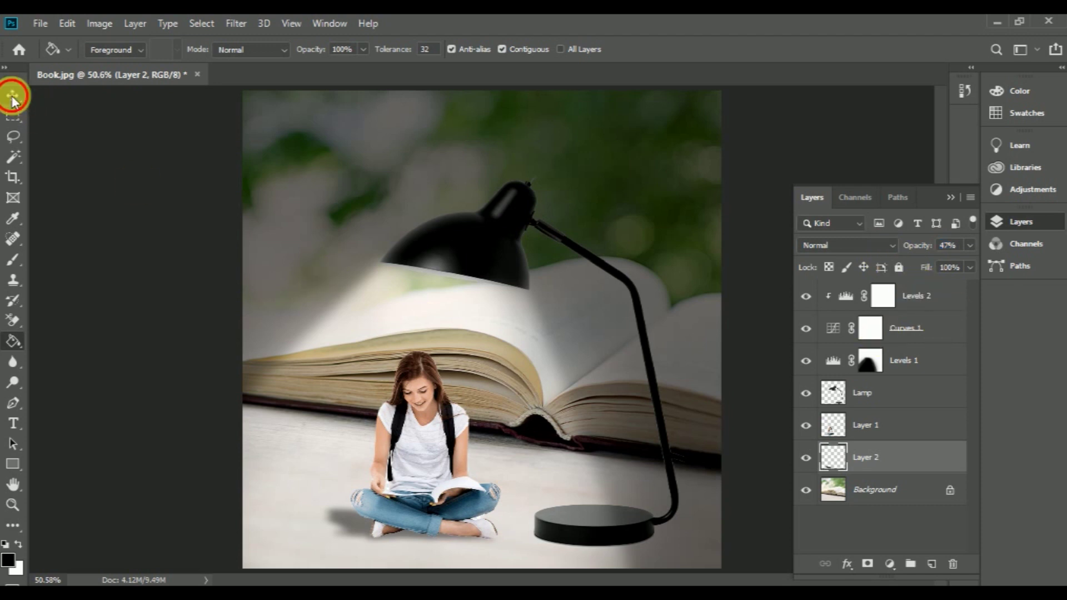
key("ctrl")
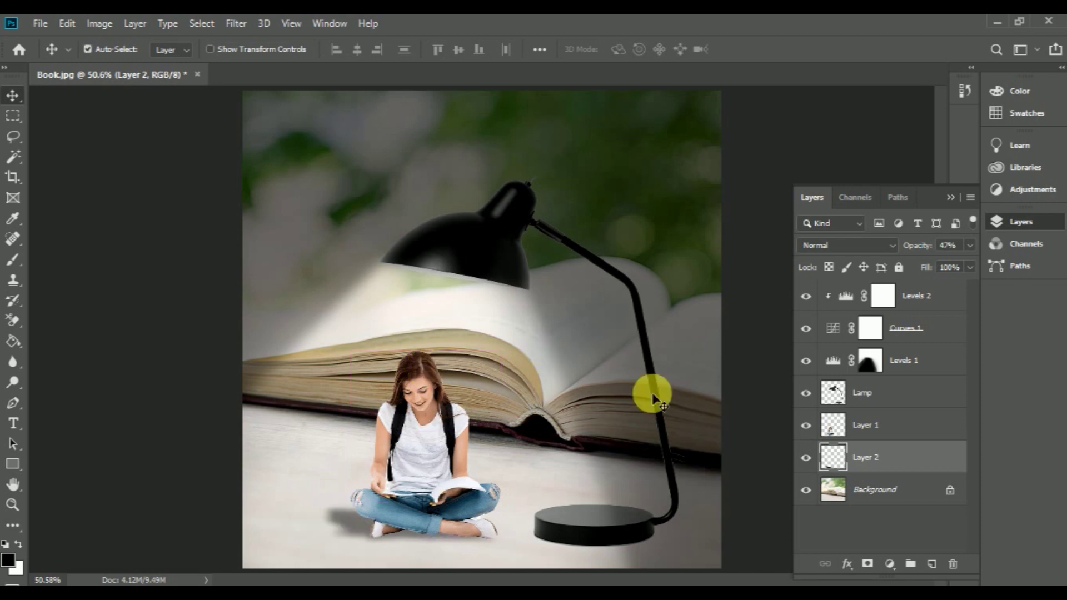
left_click(38, 30)
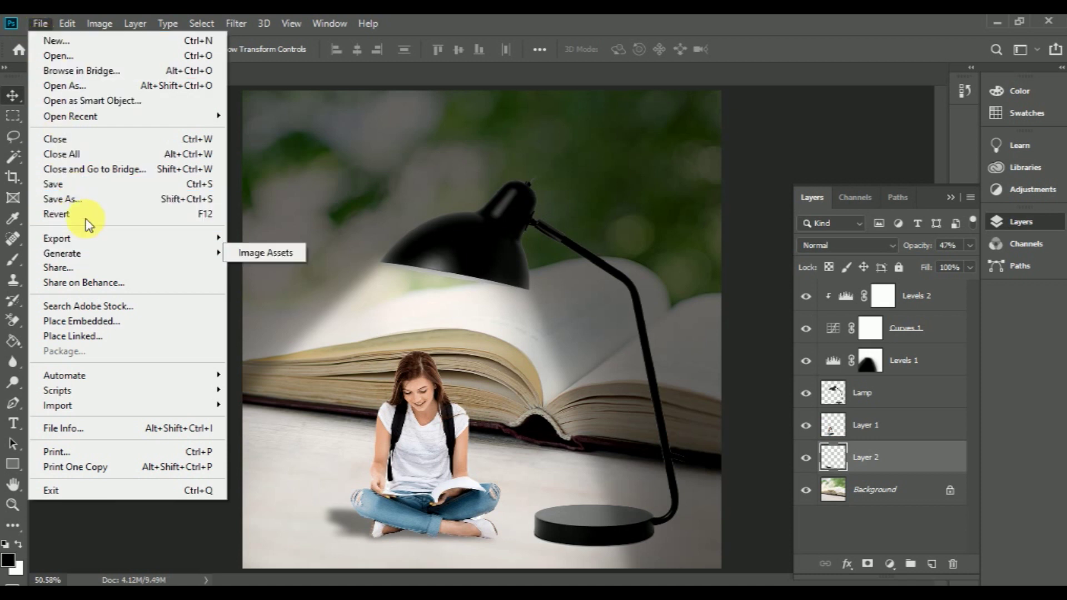
left_click(110, 200)
type("Photo Miniature effect tutorial in photoshop cc")
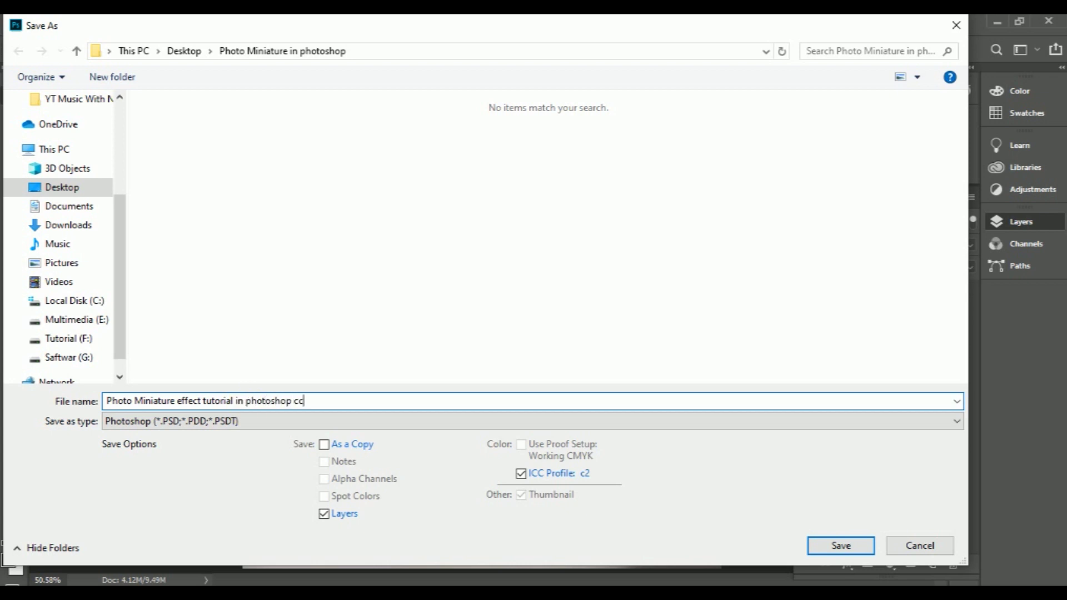
left_click(266, 428)
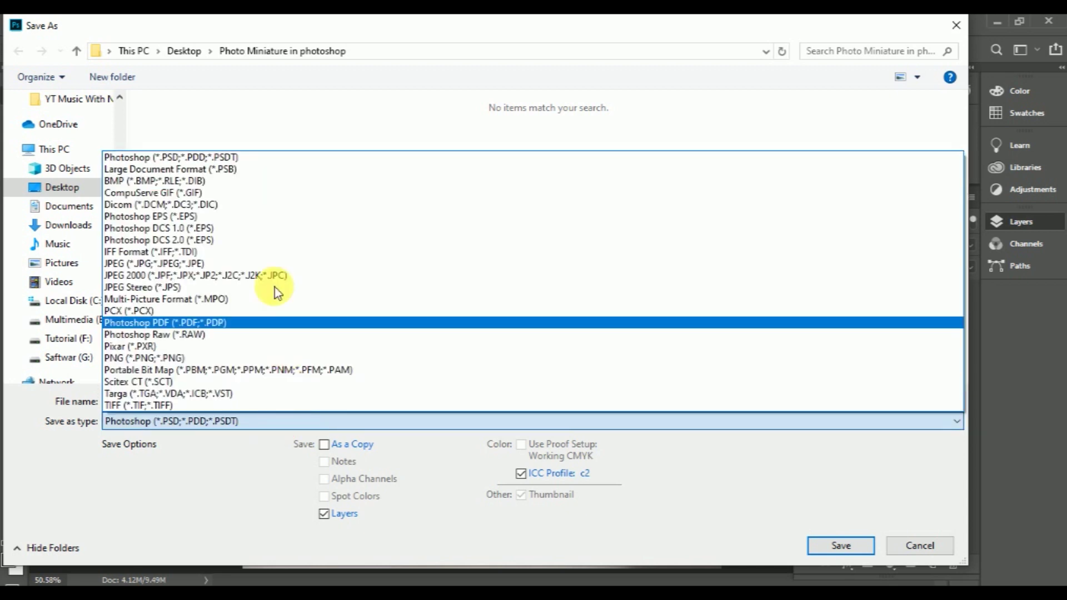
left_click(267, 264)
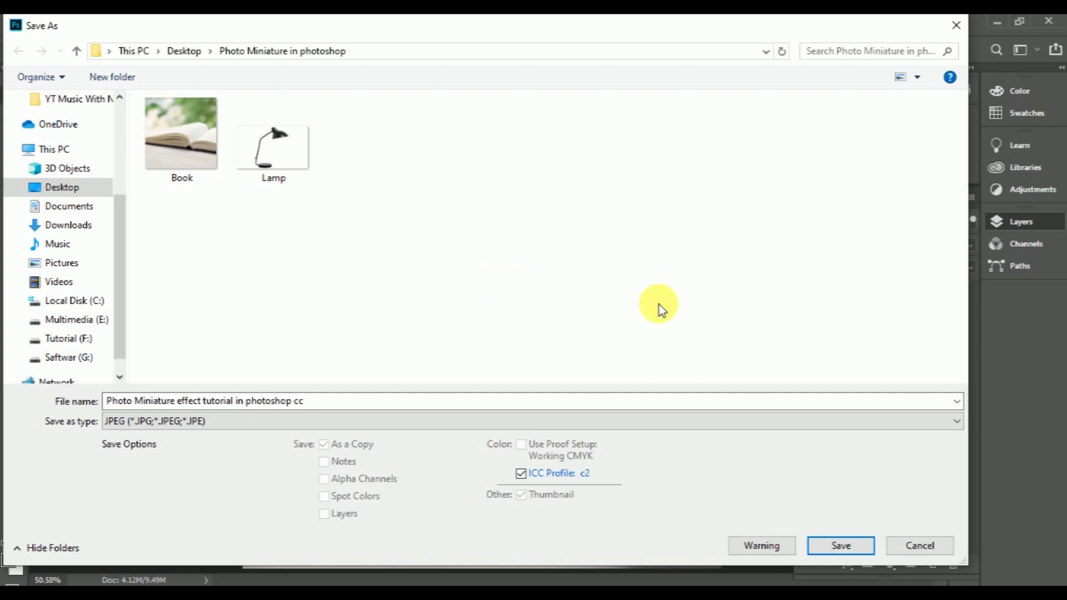
left_click(839, 546)
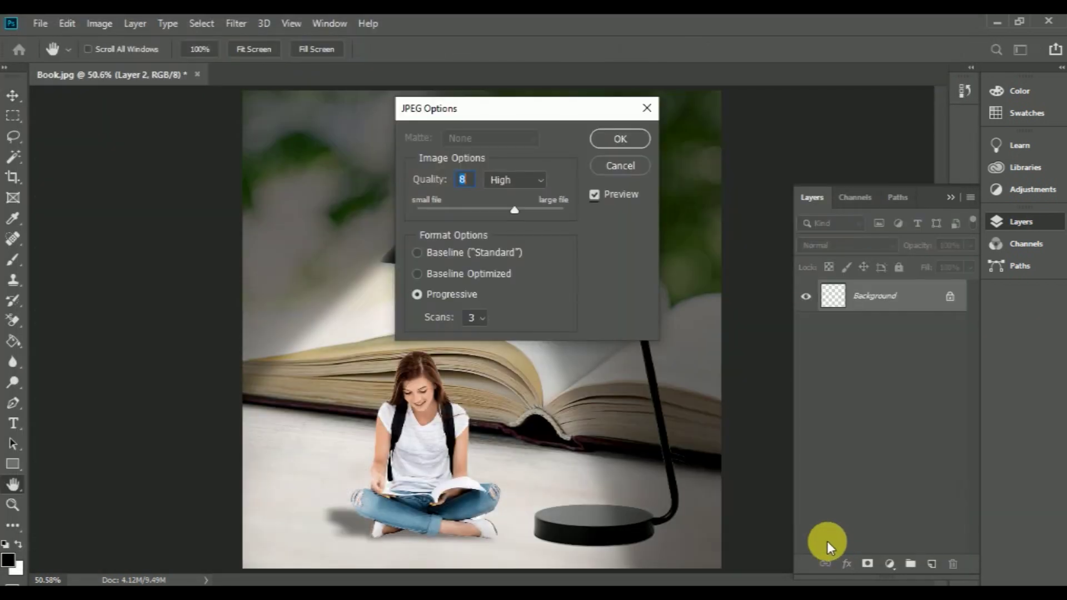
left_click(546, 208)
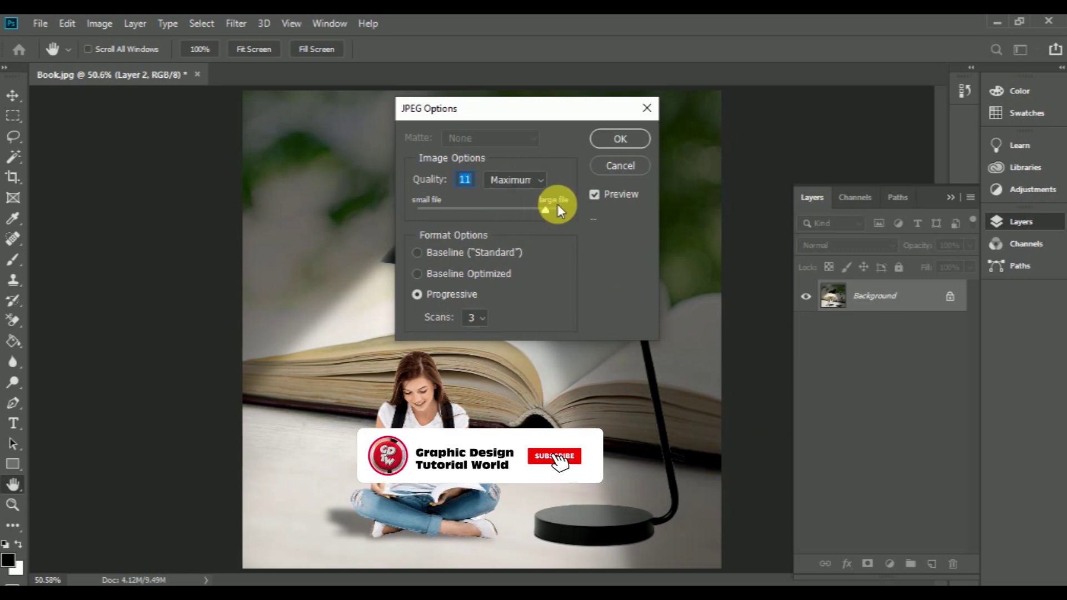
left_click(620, 139)
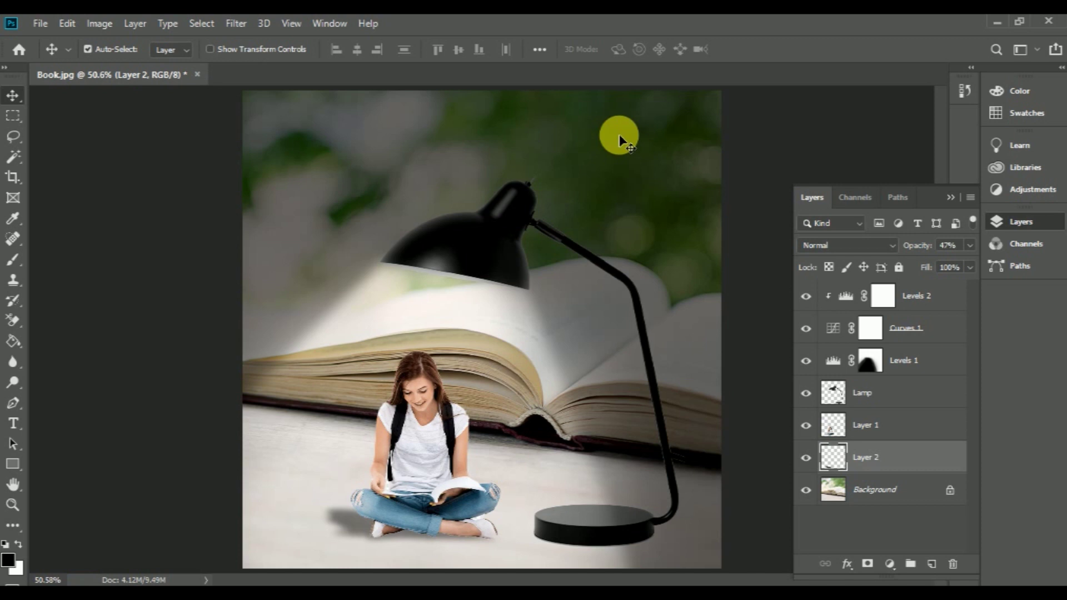
key("ctrl")
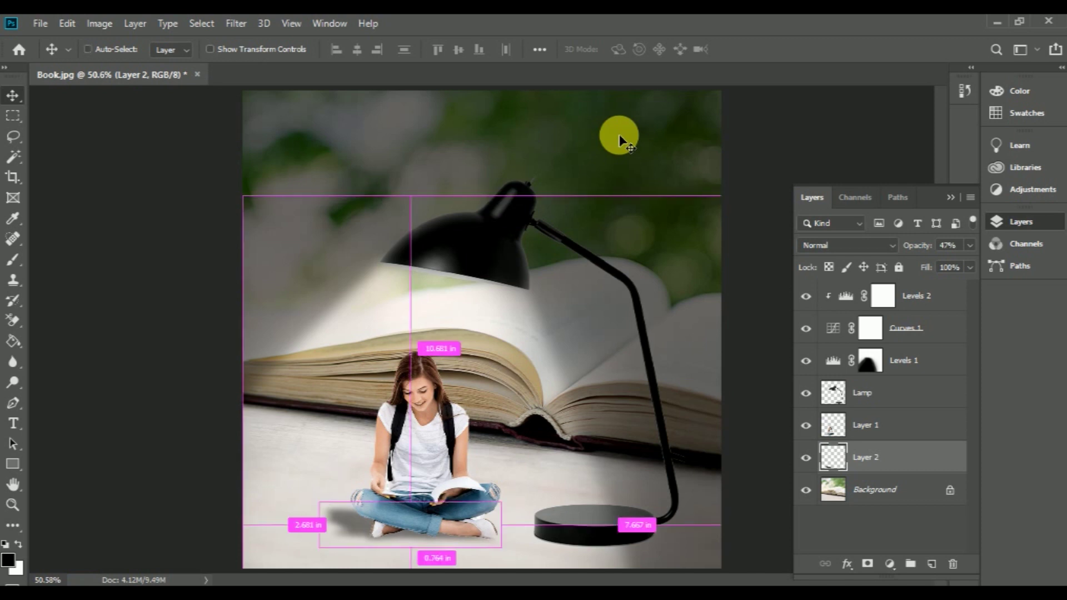
key("ctrl+plus")
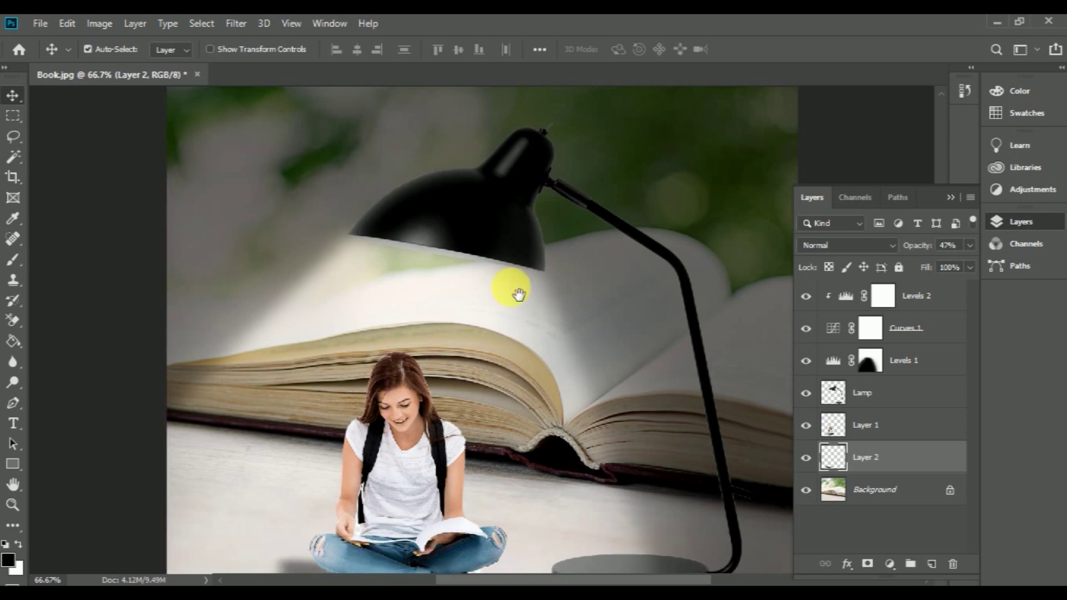
scroll(512, 287, "down", 3)
scroll(512, 326, "up", 1)
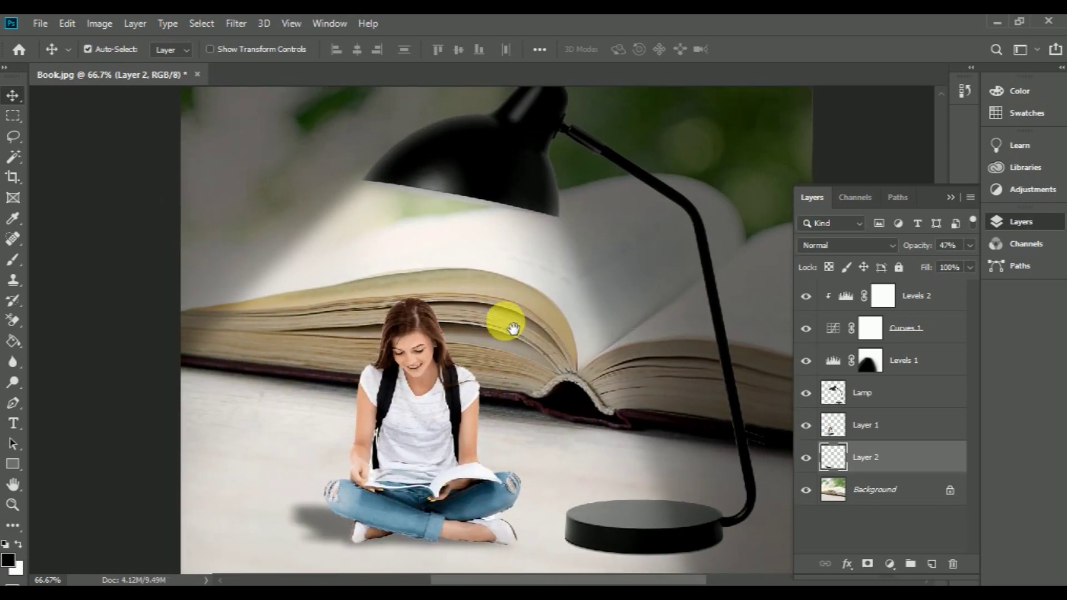
left_click(807, 458)
left_click(806, 457)
left_click(811, 394)
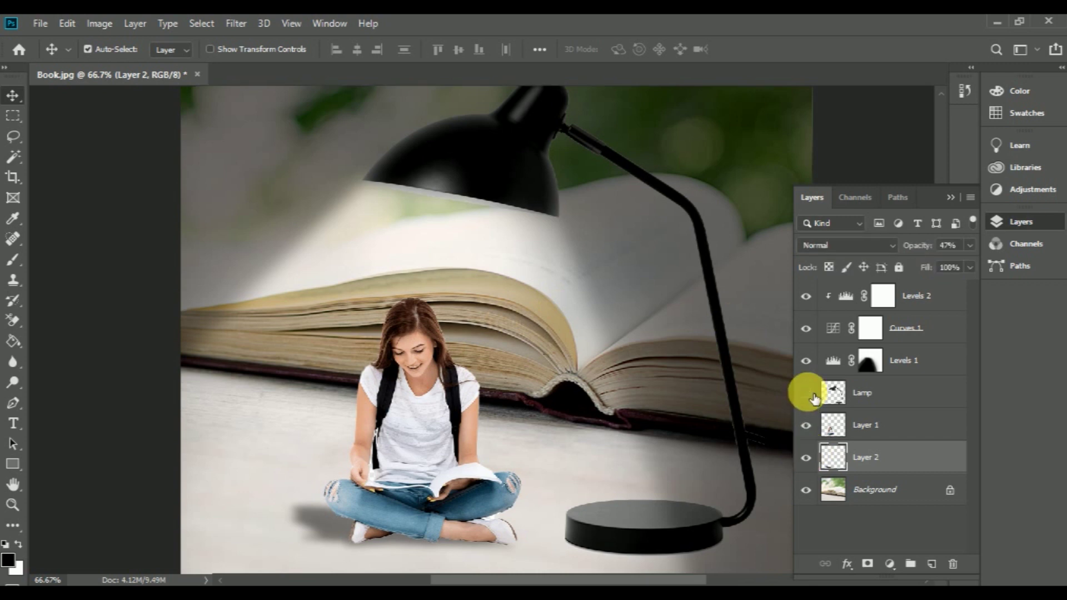
left_click(807, 393)
left_click(807, 393)
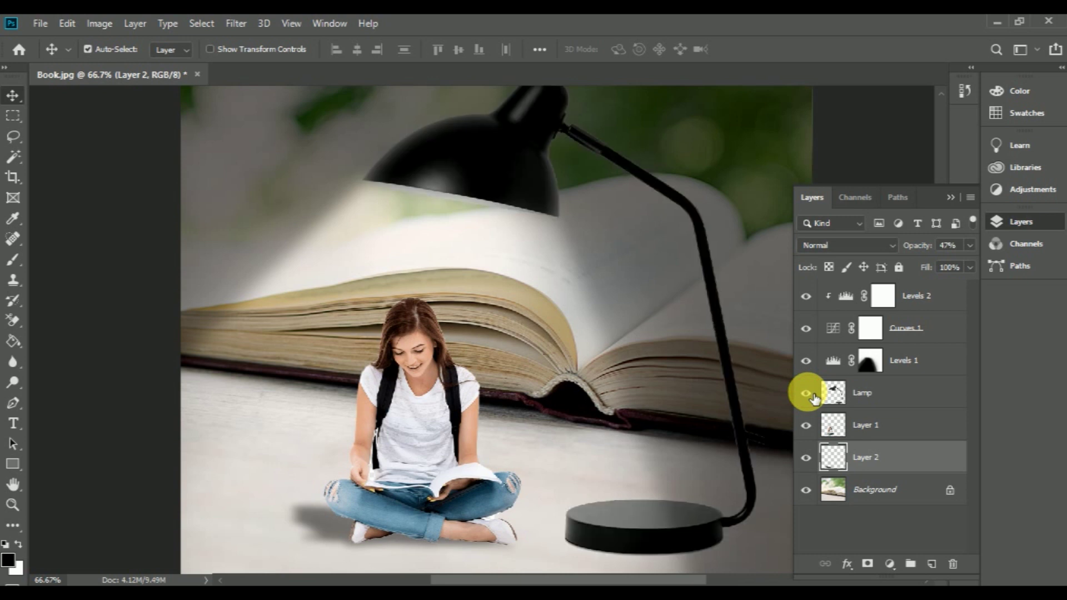